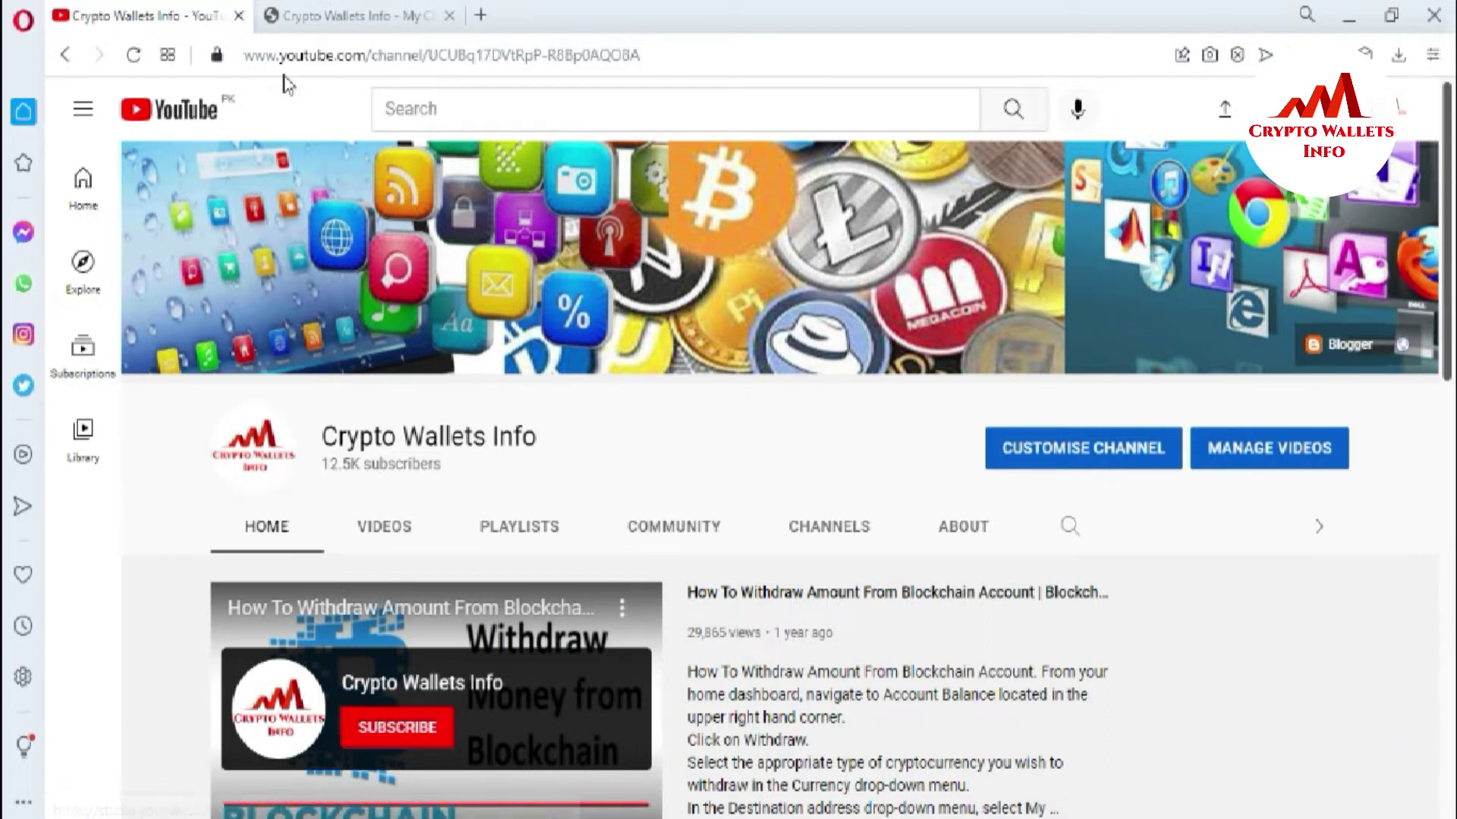
# - Switch to the Crypto Wallets Info tab, then open a new Speed Dial tab
pyautogui.click(332, 9)
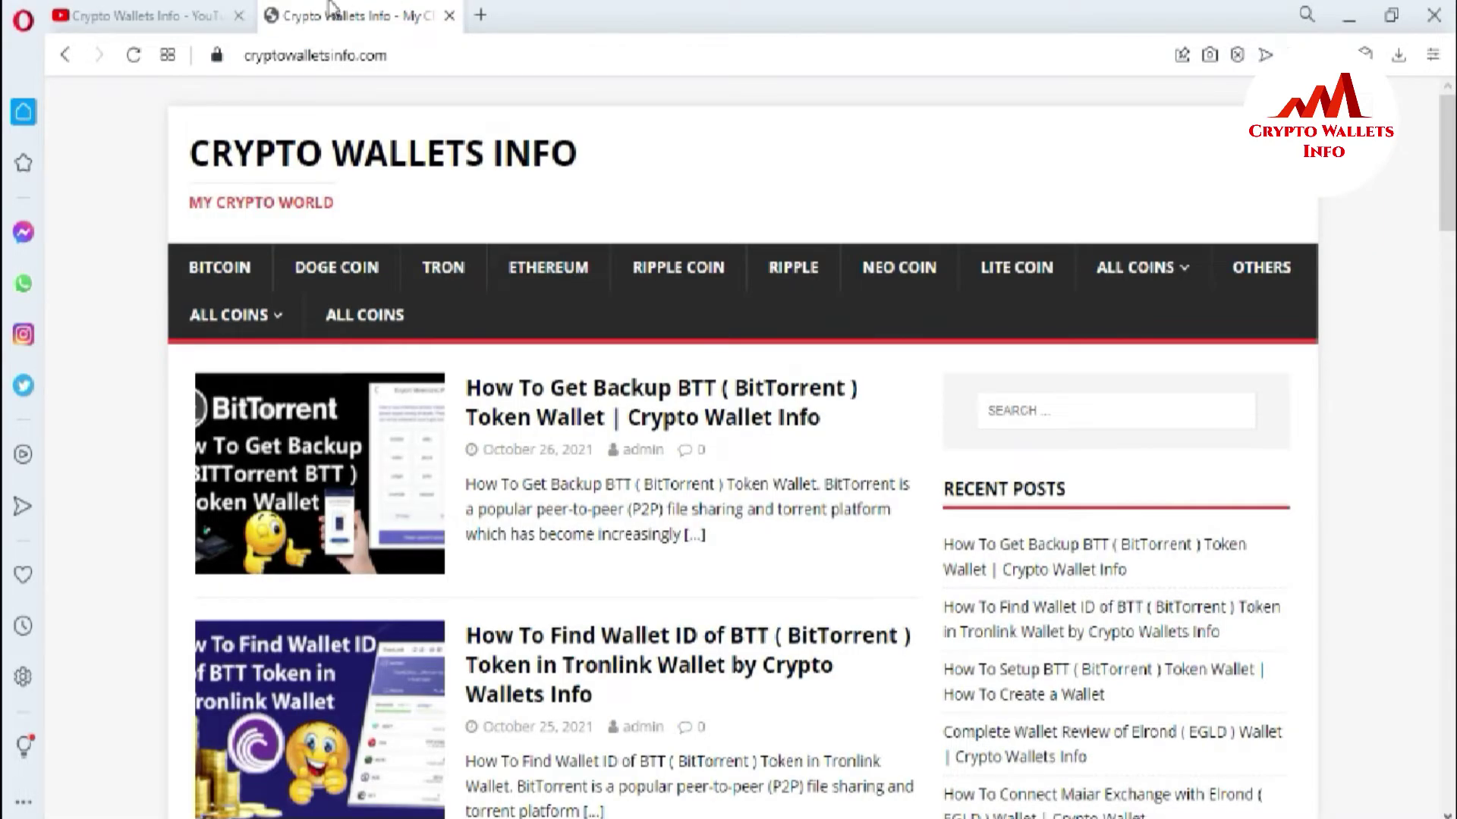
pyautogui.click(483, 17)
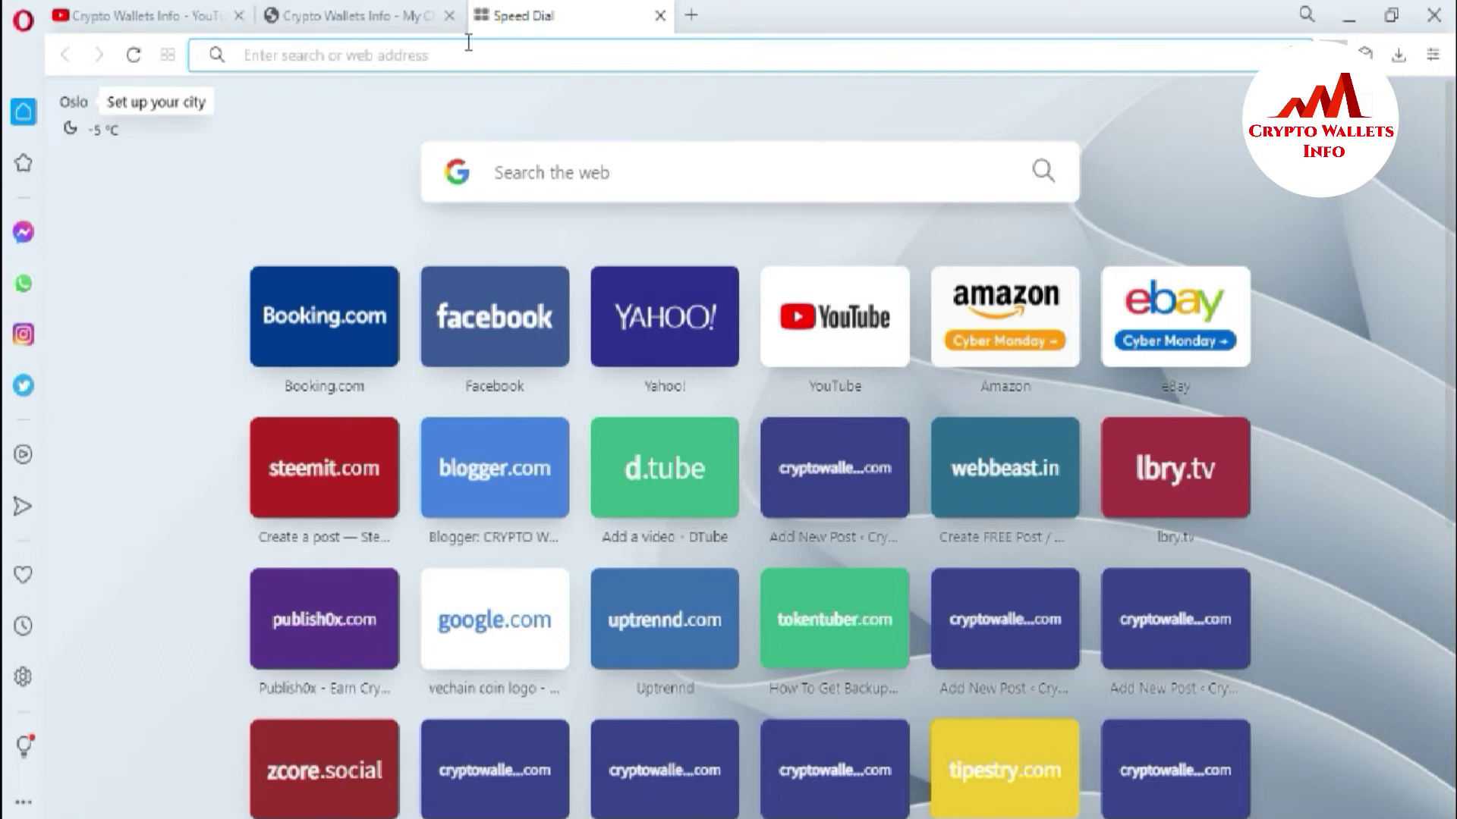
# - Unlock MetaMask with the wallet password to show Account 3 holding 0 ETH
pyautogui.hotkey('alt', 'shift', 'm')
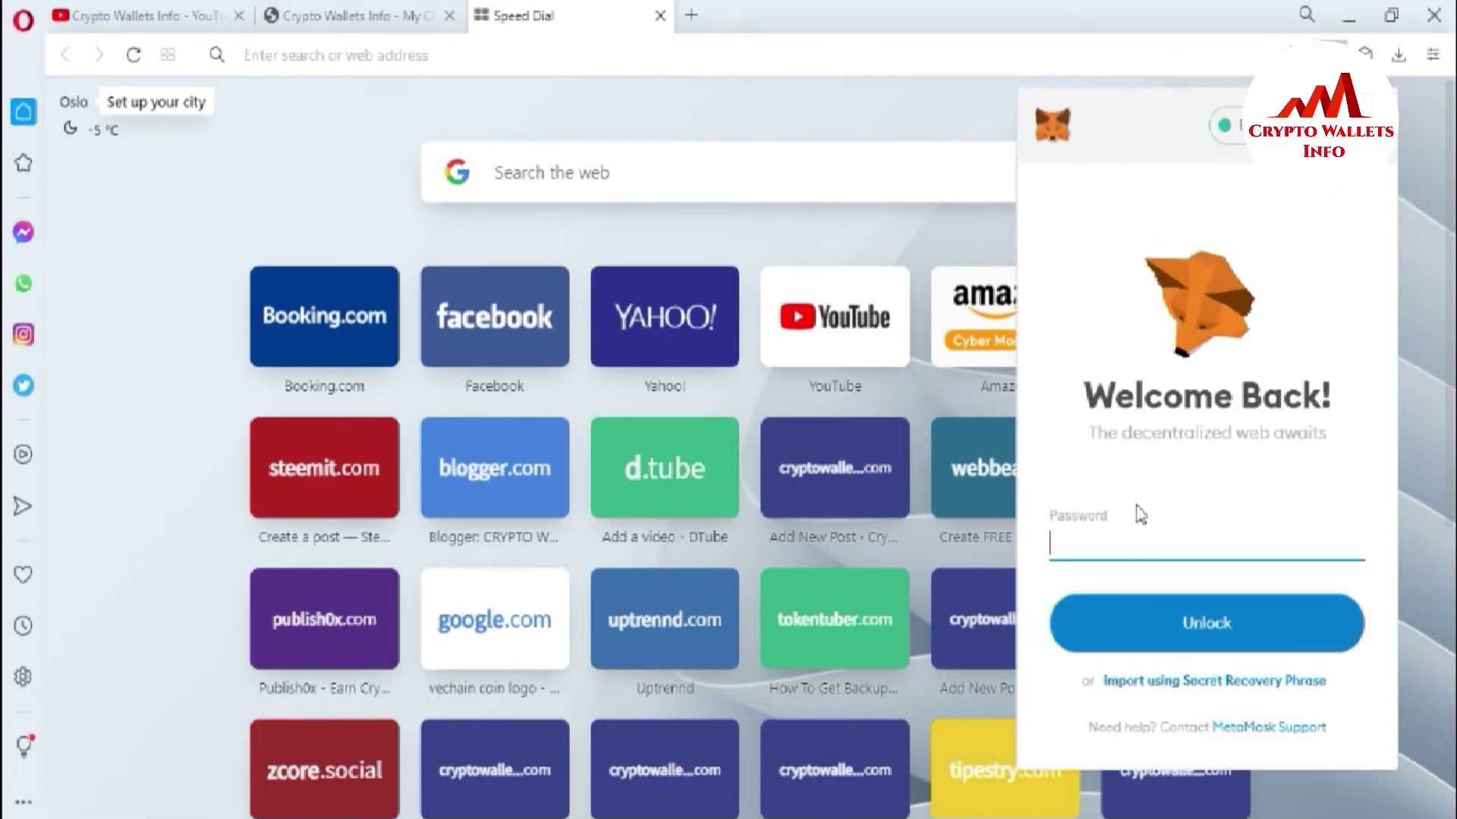
pyautogui.write('*')
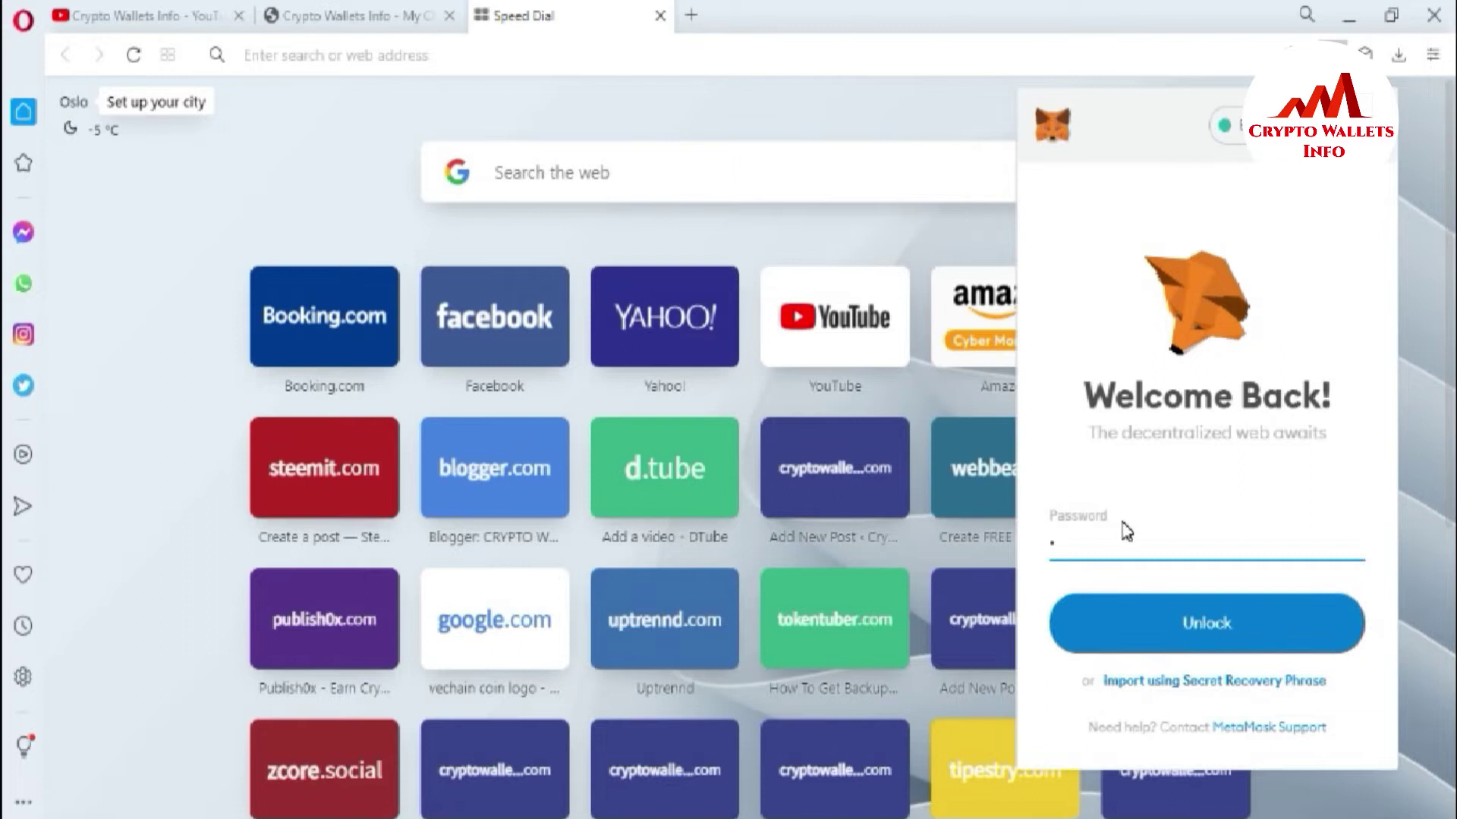
pyautogui.write('***************')
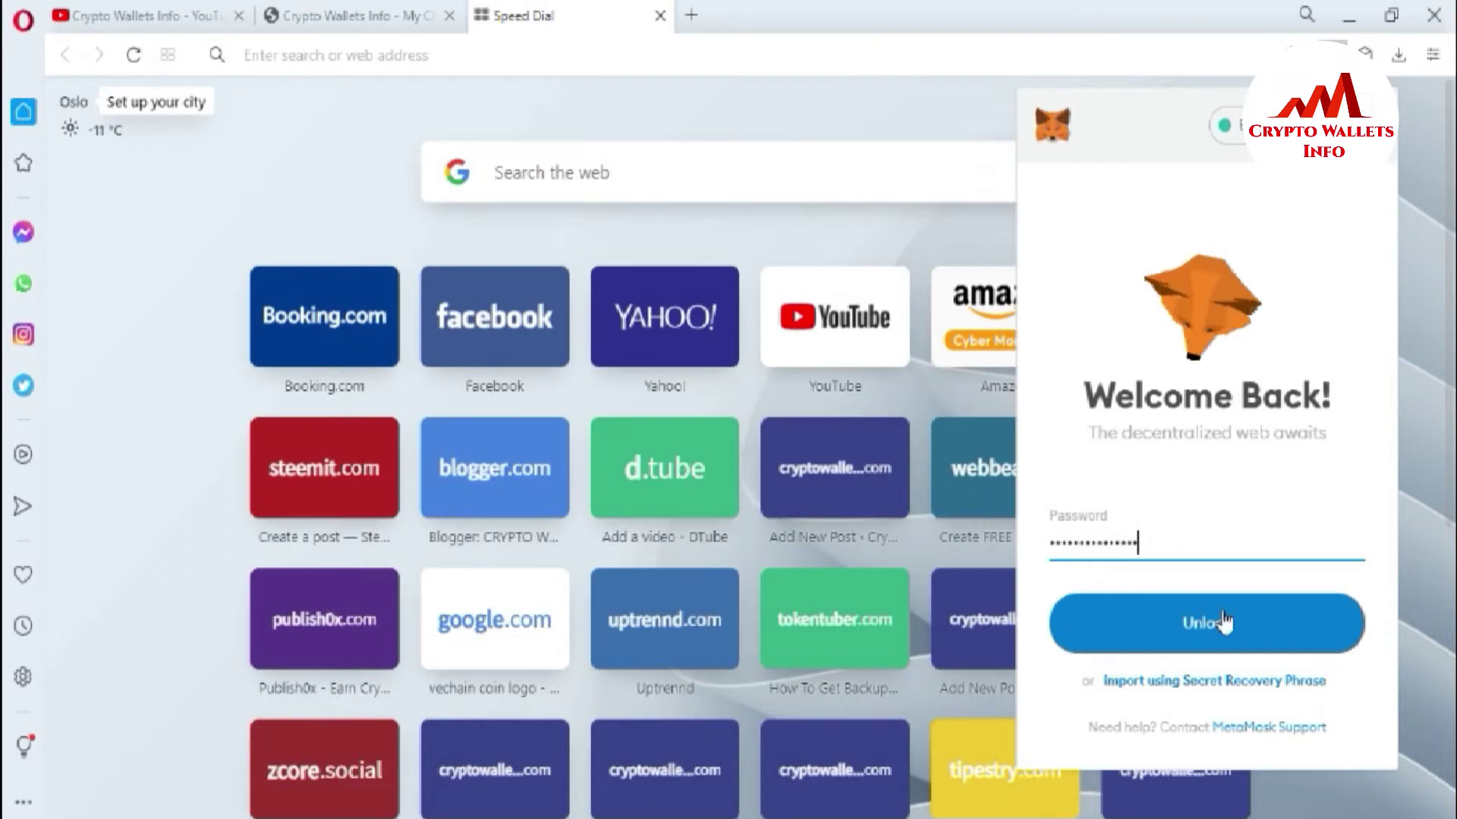
pyautogui.click(1212, 640)
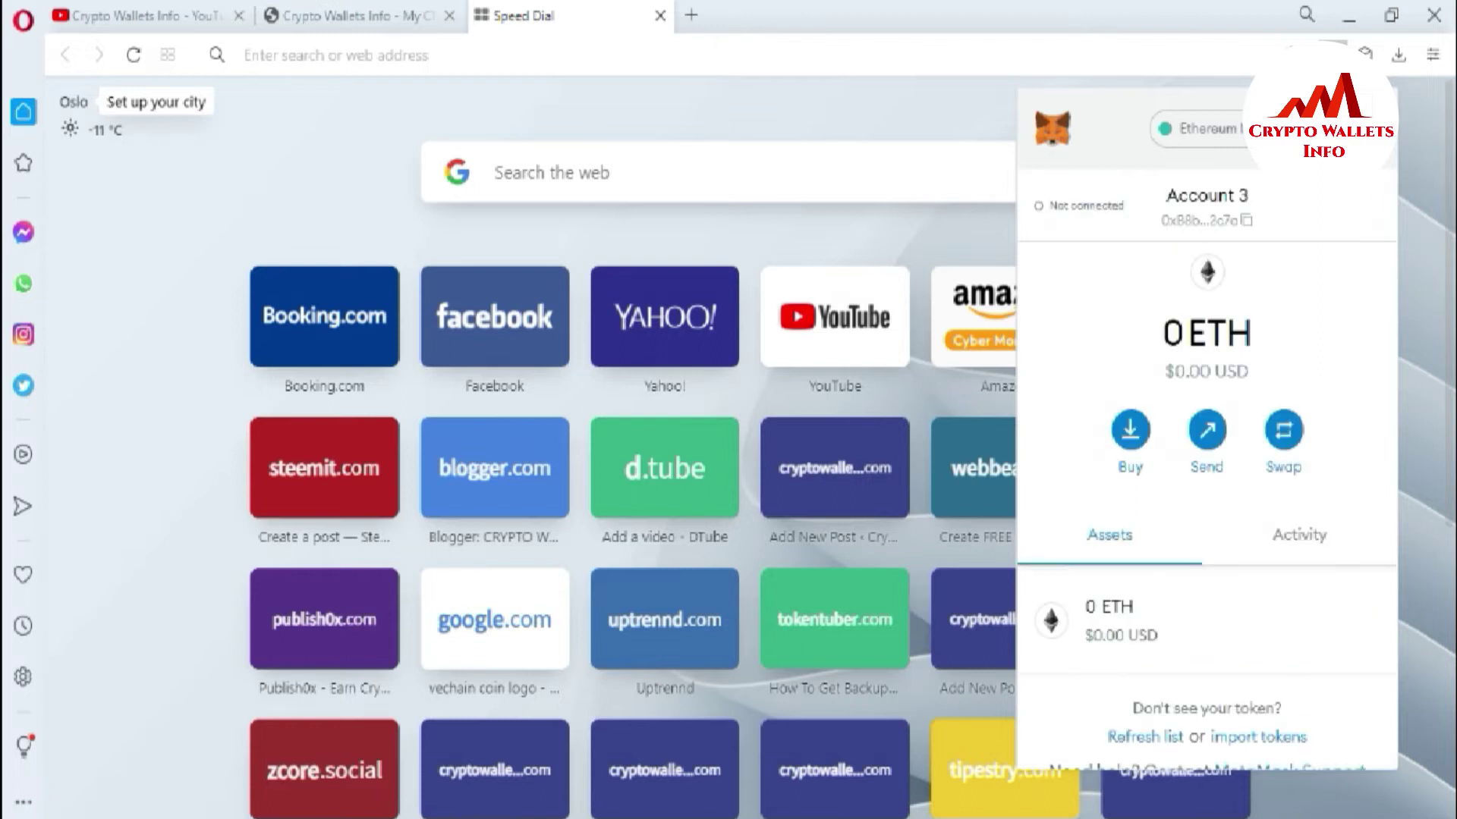
# - Expand MetaMask into a full browser tab and check the account list for Account 3
pyautogui.click(1366, 130)
pyautogui.click(1376, 206)
pyautogui.click(1376, 206)
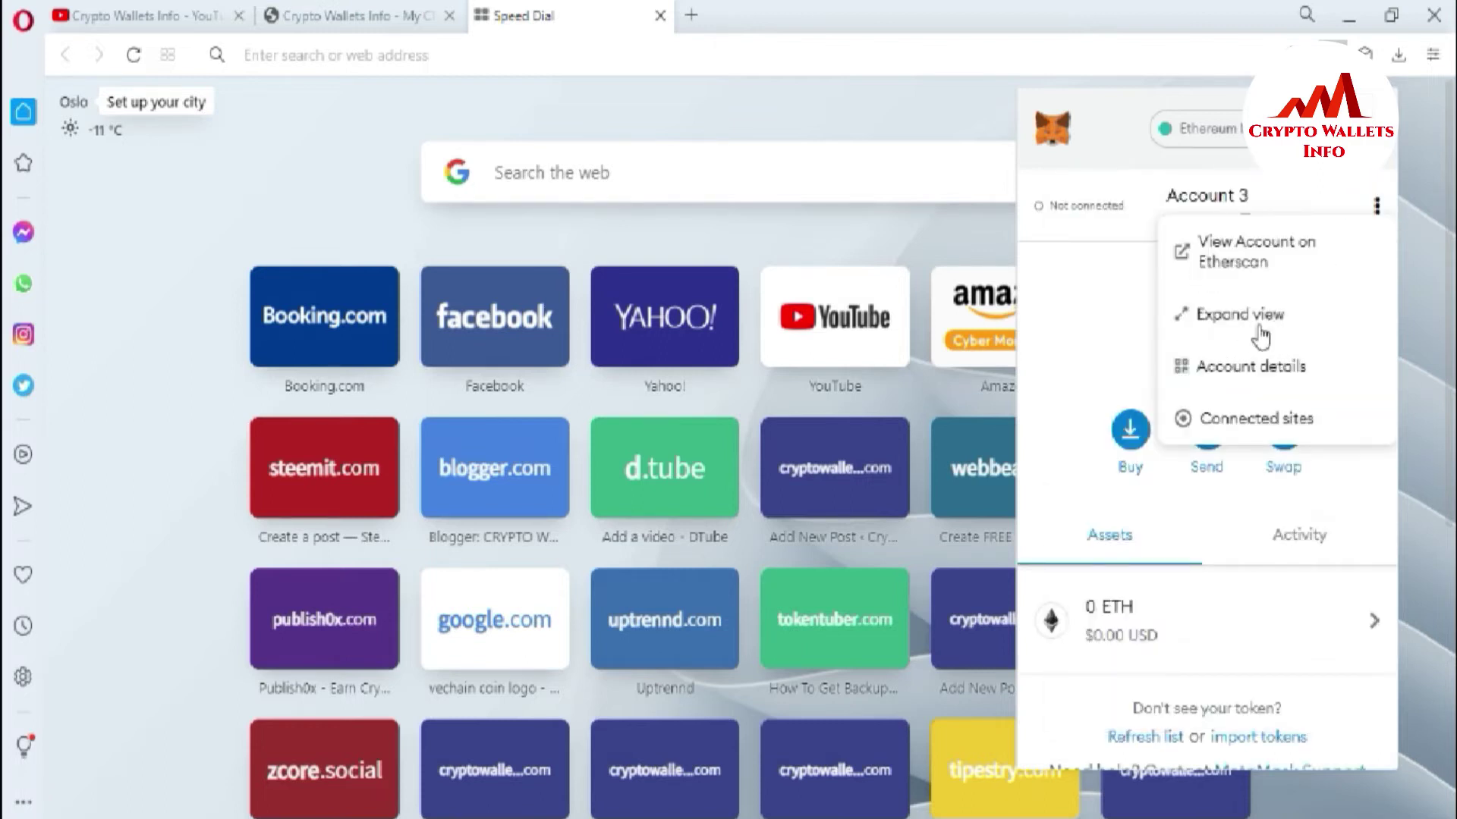
pyautogui.click(1235, 314)
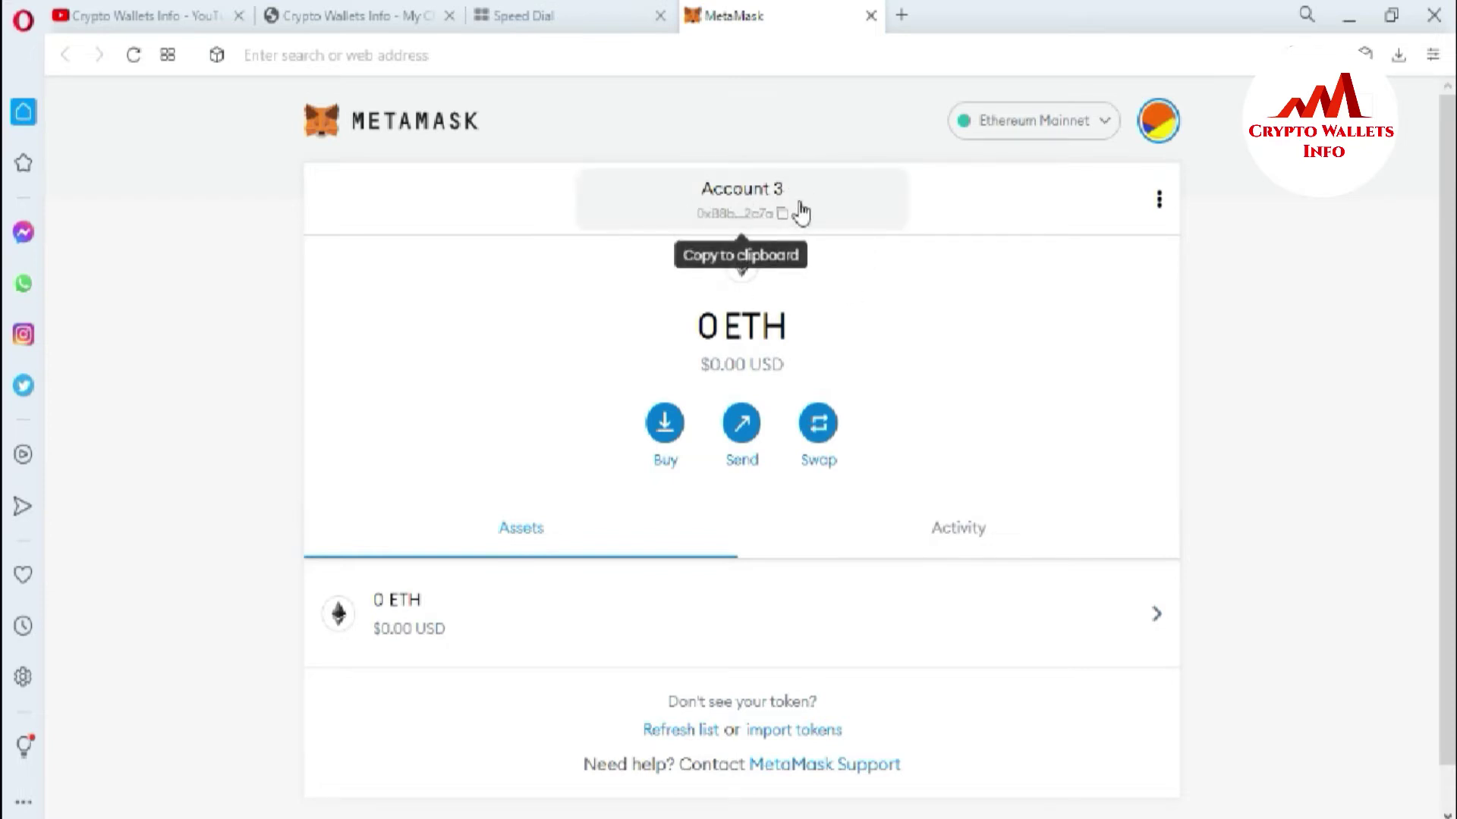
pyautogui.click(1161, 129)
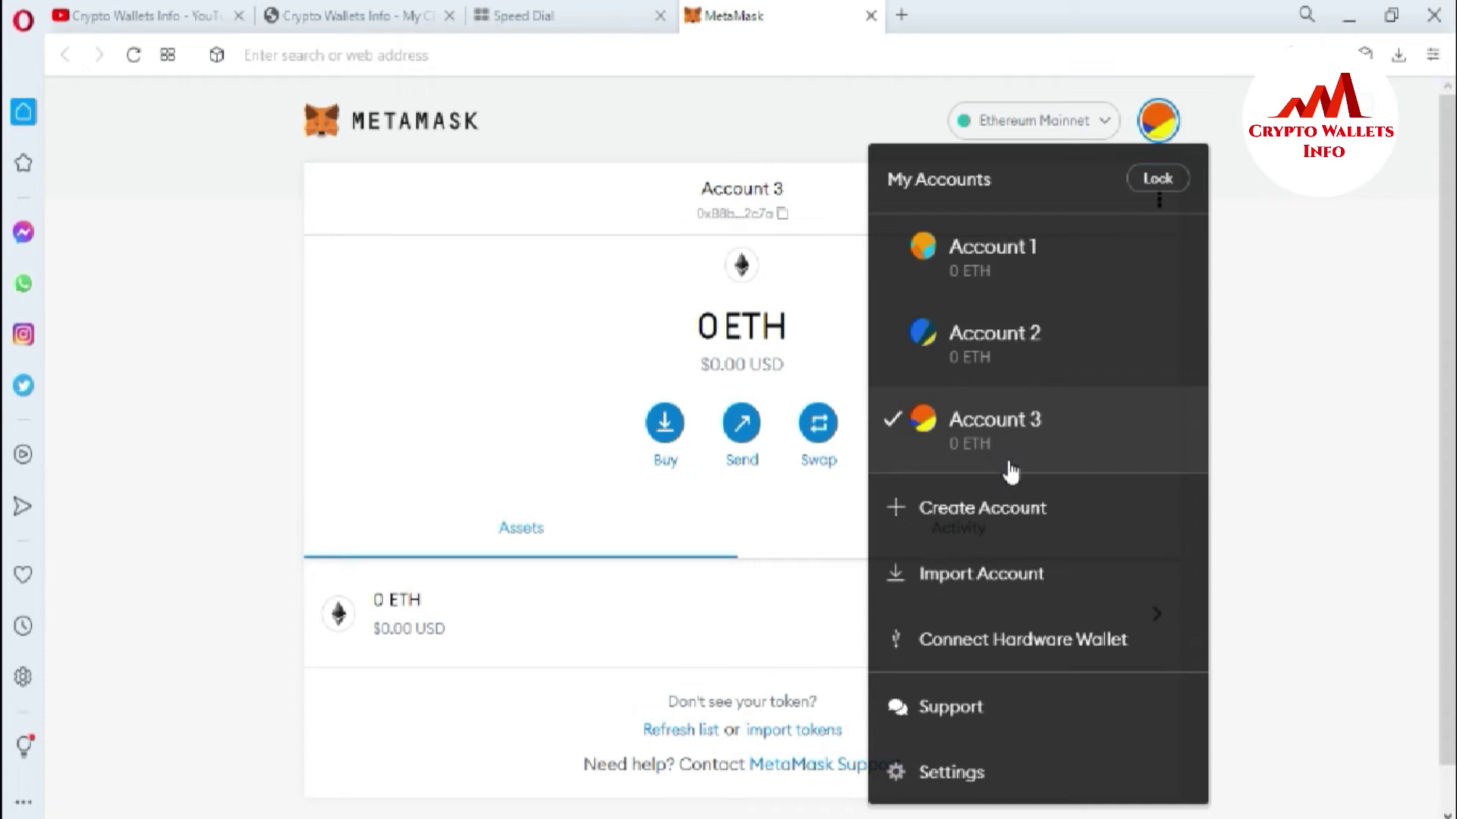
pyautogui.click(1303, 224)
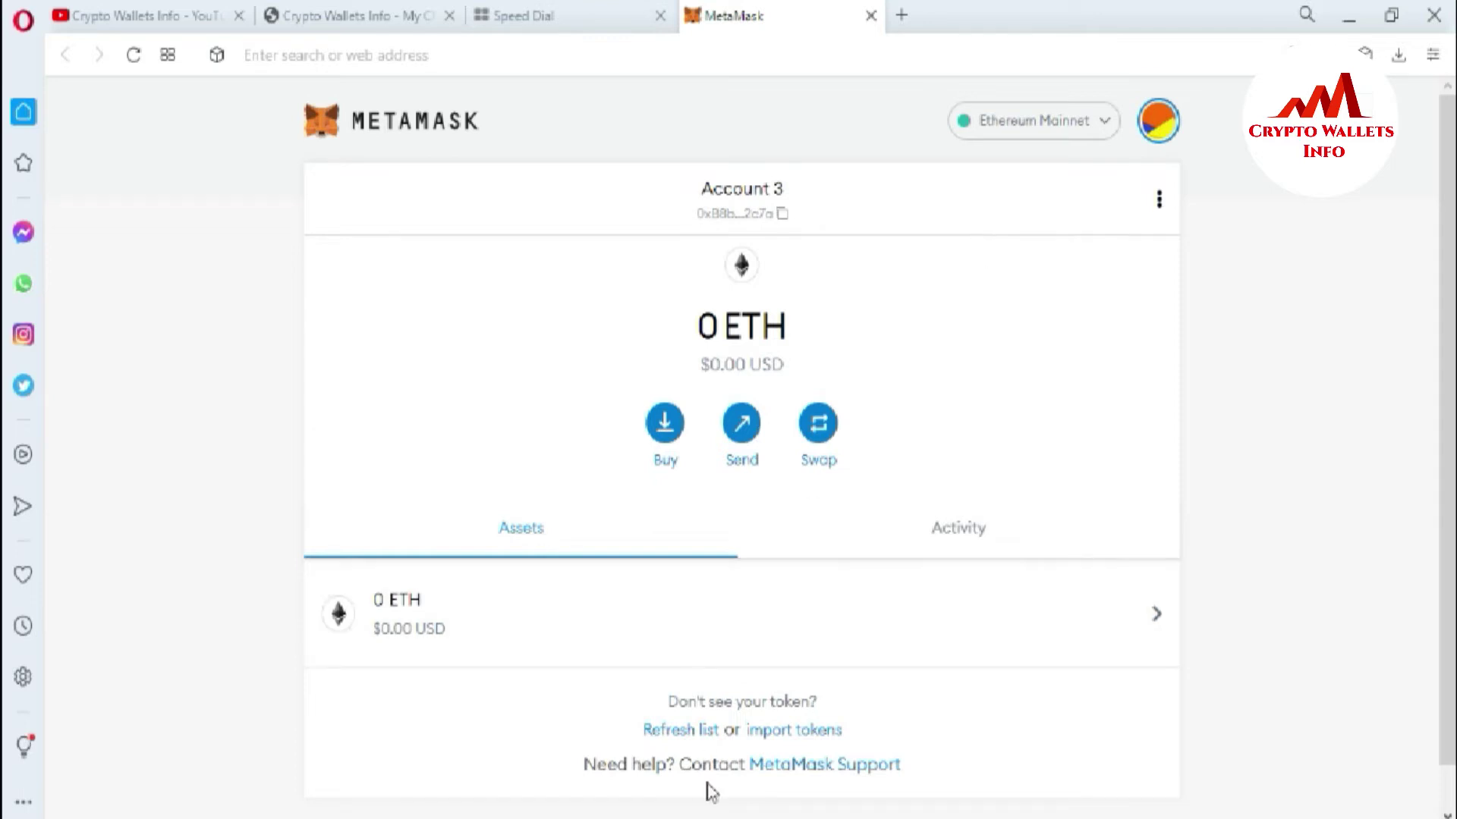
pyautogui.click(707, 818)
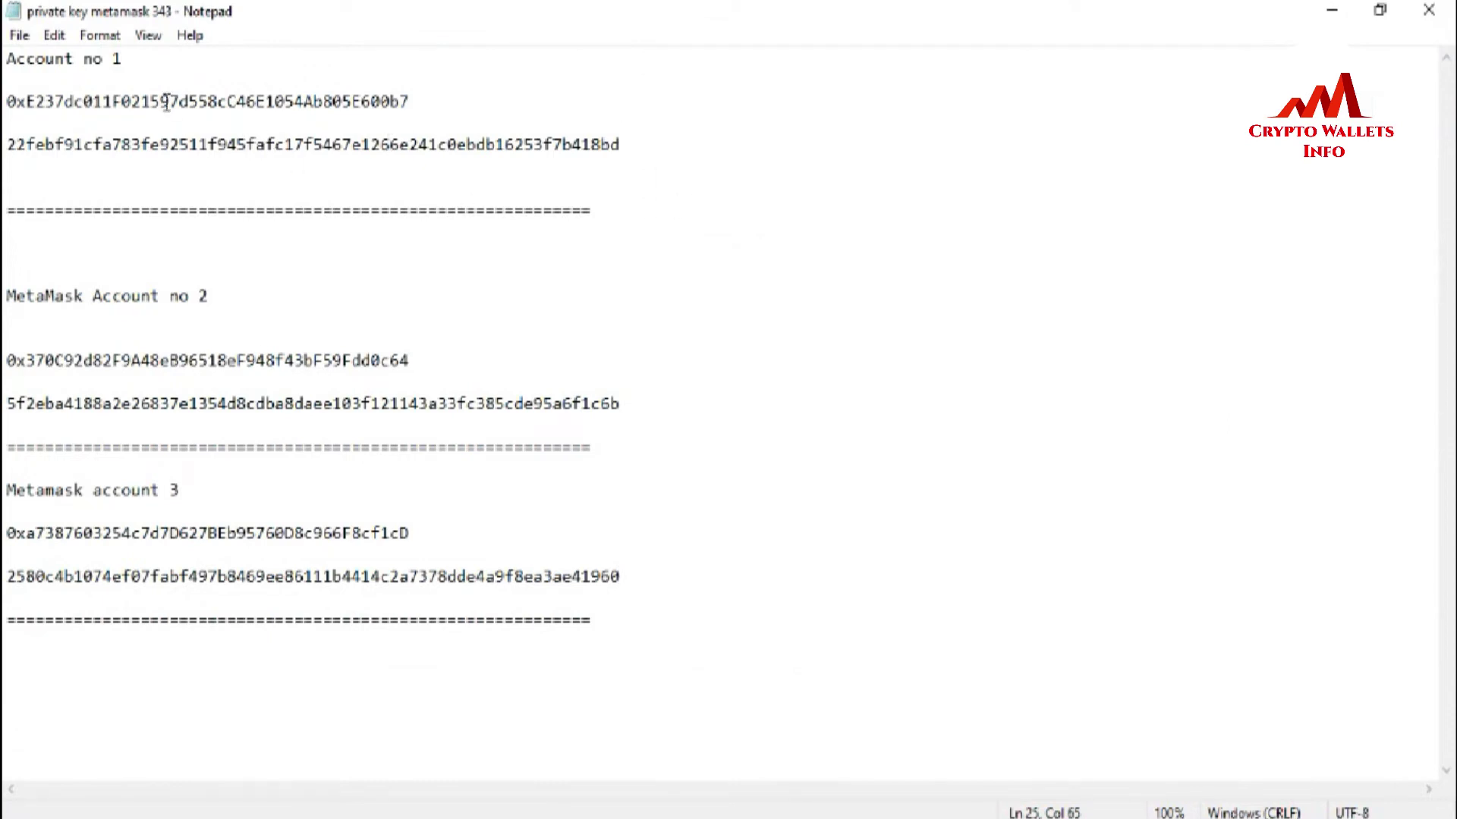
pyautogui.moveTo(10, 103); pyautogui.dragTo(428, 113)
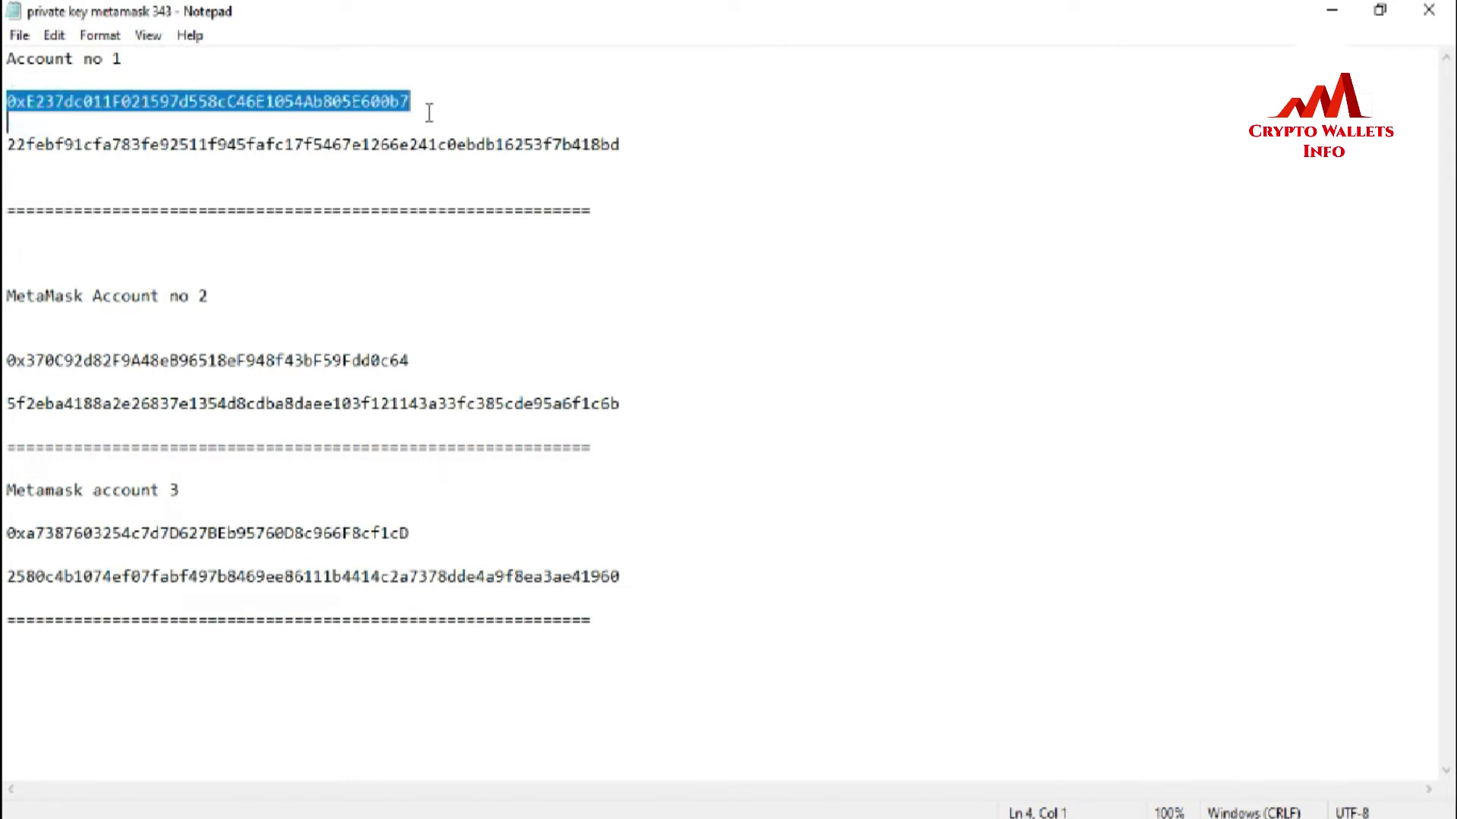
pyautogui.moveTo(9, 144); pyautogui.dragTo(627, 152)
pyautogui.click(391, 101)
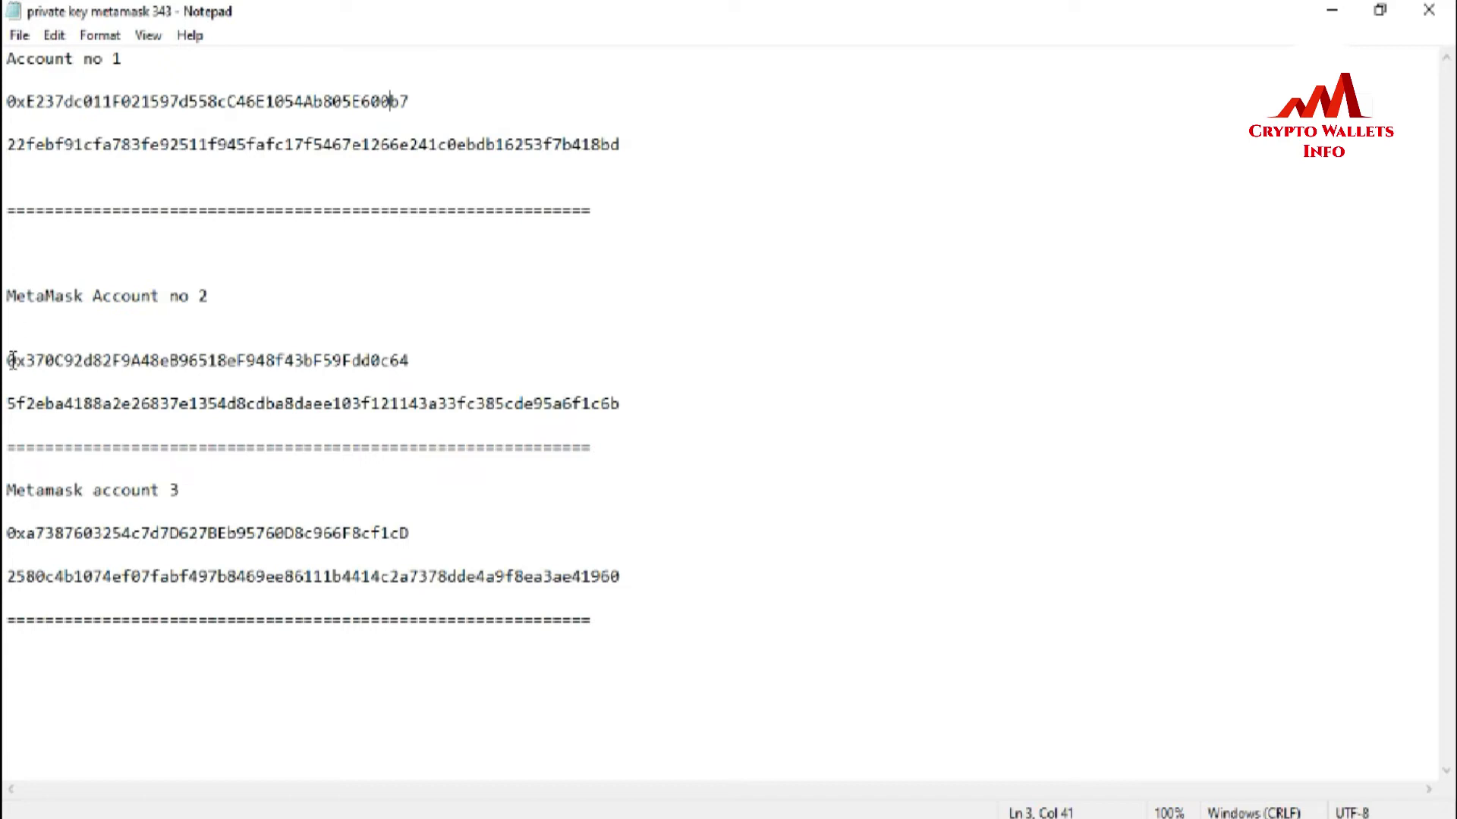
pyautogui.moveTo(9, 360); pyautogui.dragTo(468, 361)
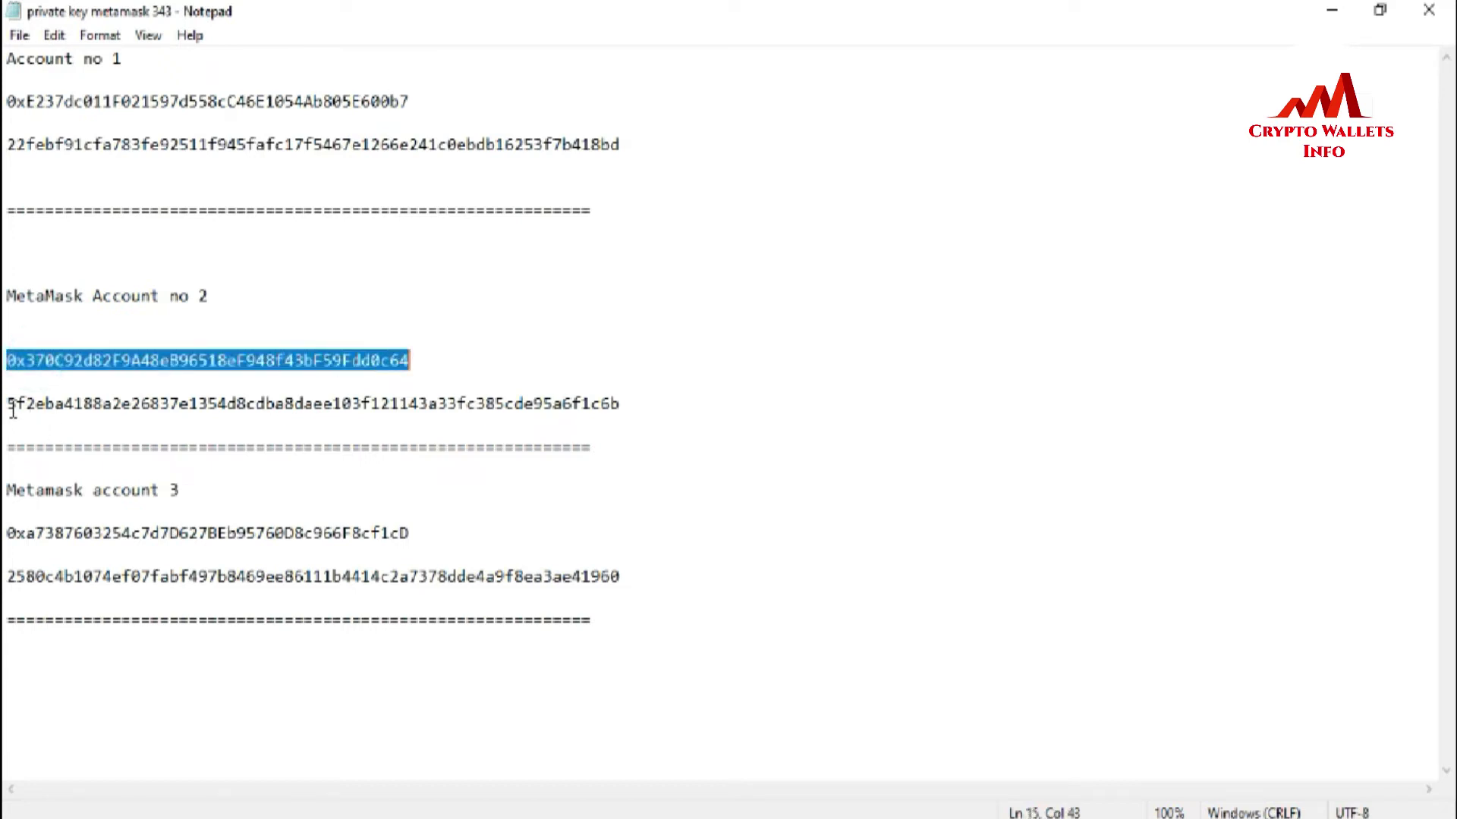
pyautogui.moveTo(9, 403); pyautogui.dragTo(729, 403)
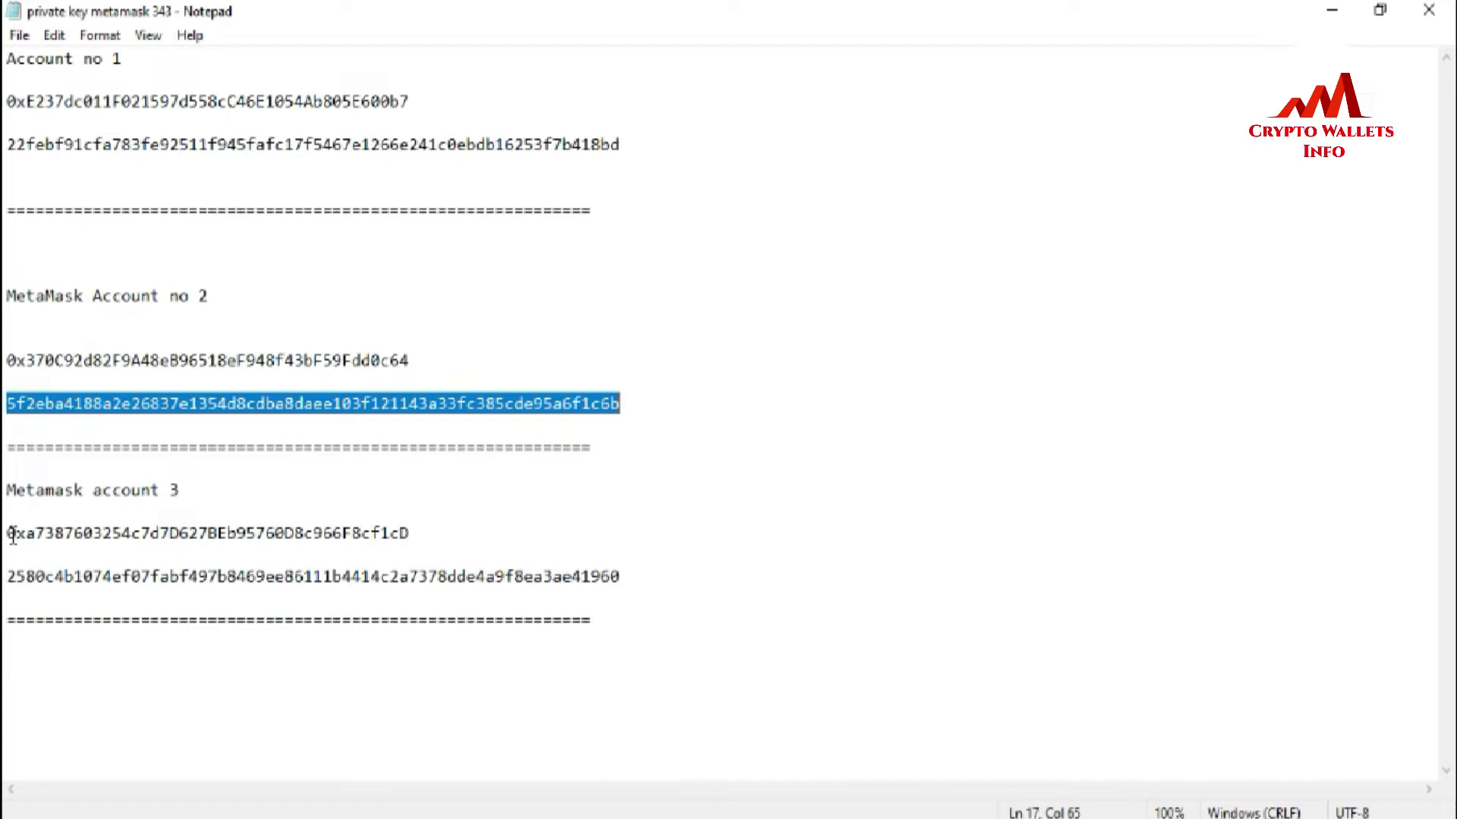
pyautogui.moveTo(9, 533); pyautogui.dragTo(511, 540)
pyautogui.moveTo(9, 576); pyautogui.dragTo(677, 583)
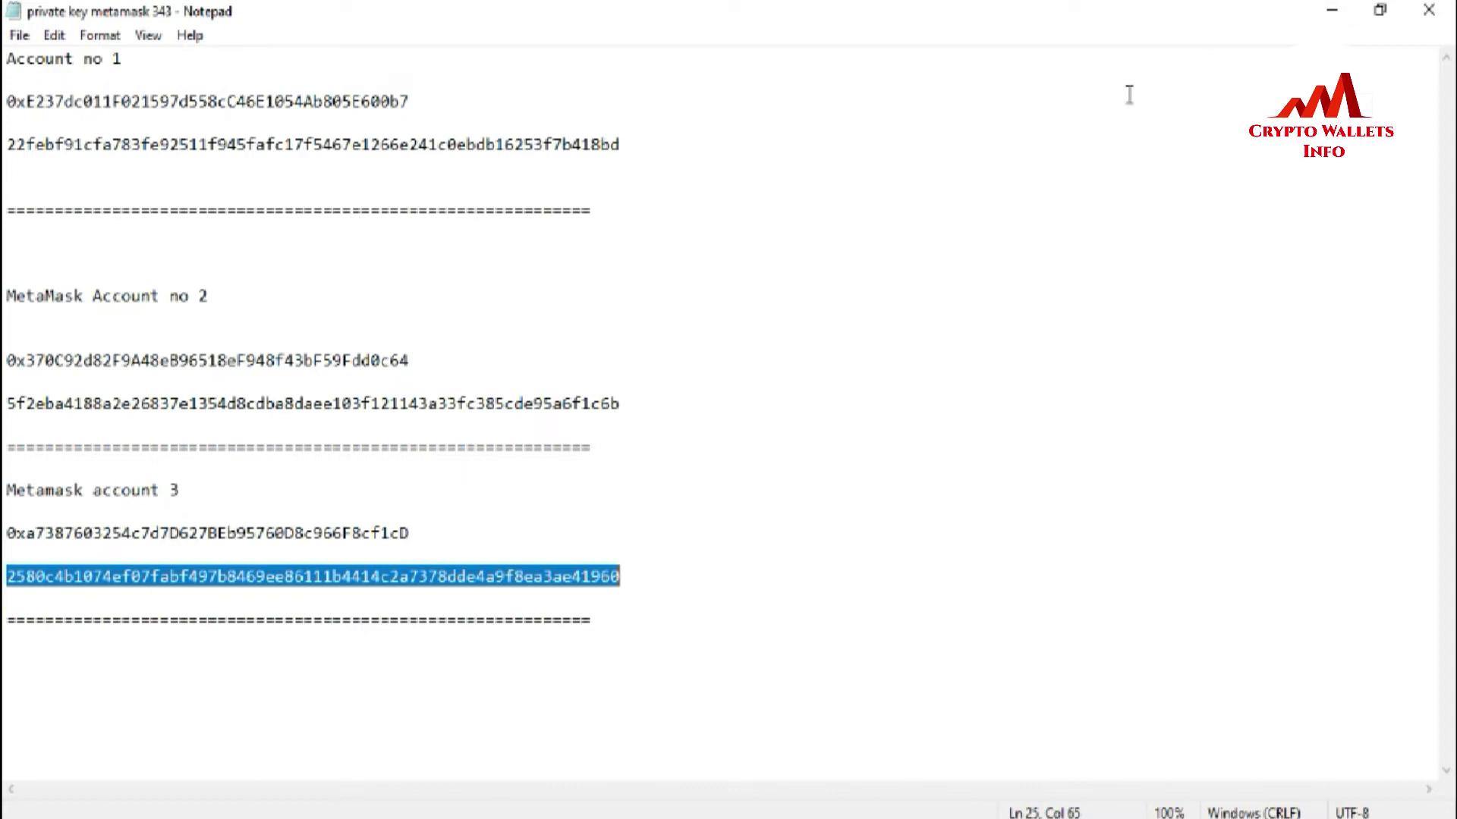
pyautogui.click(1332, 10)
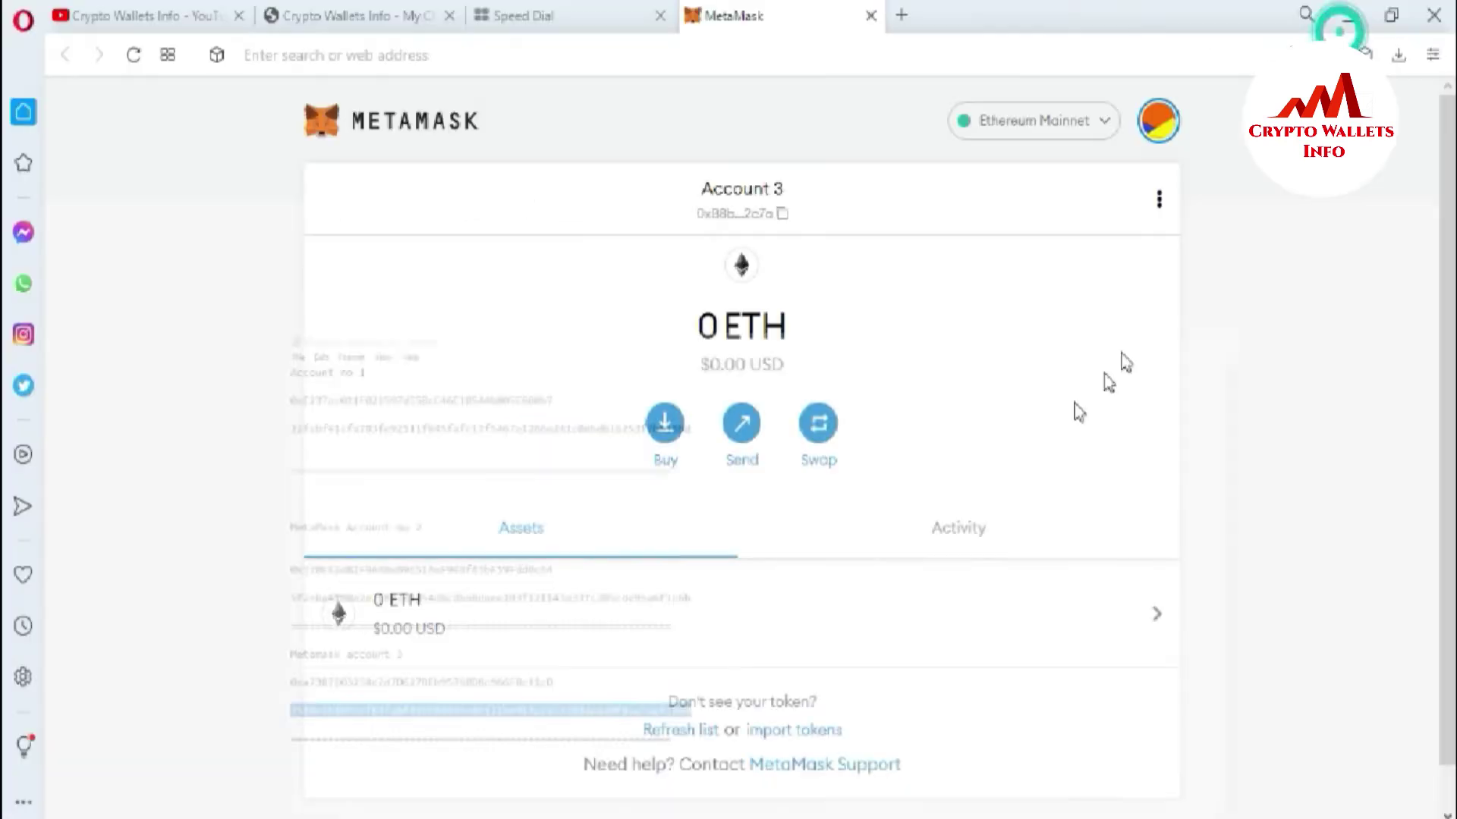
# - Open the Import Account form with Private Key type, then bring up the Notepad key list
pyautogui.click(1166, 129)
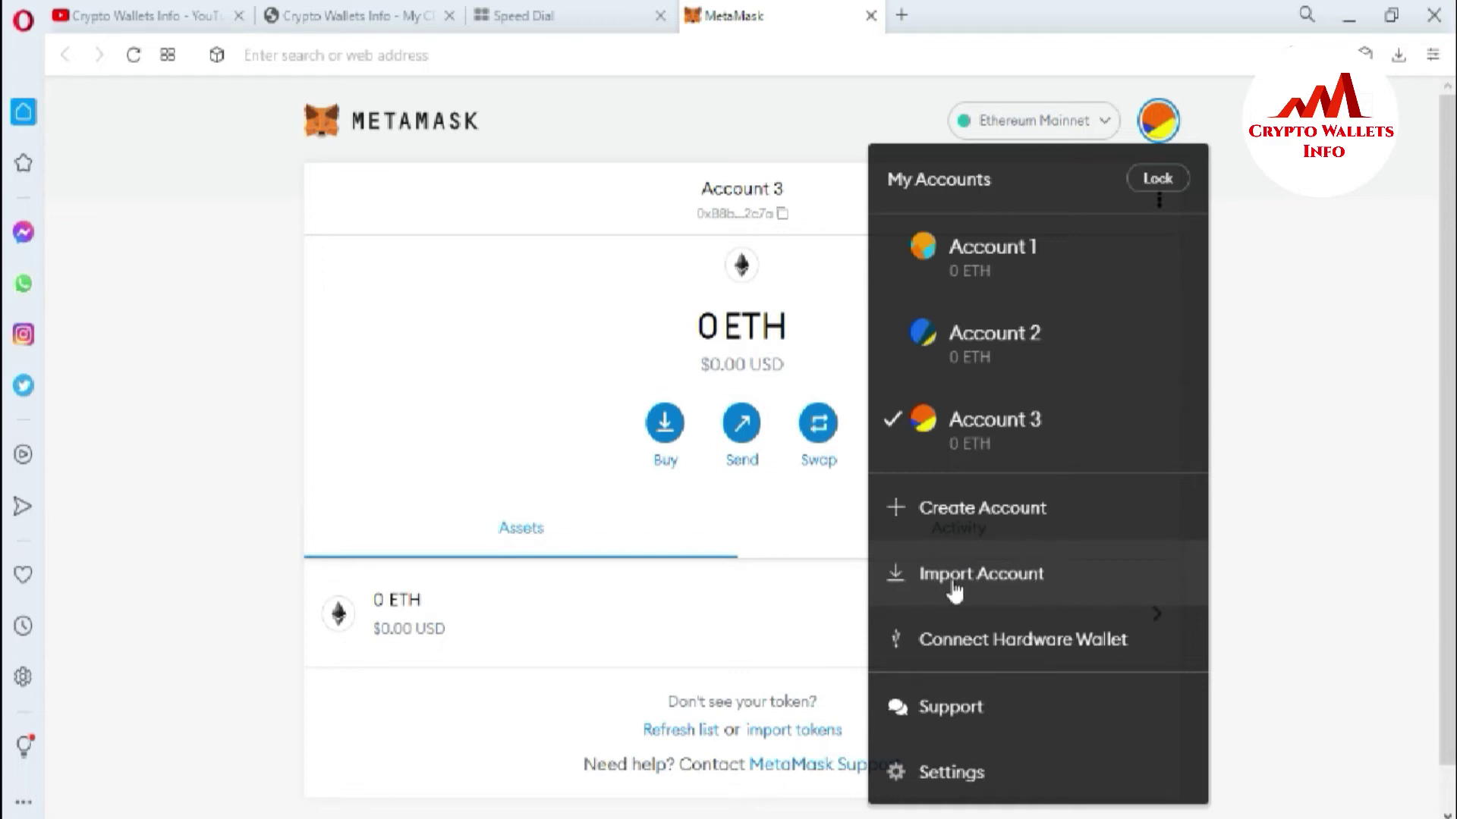
pyautogui.click(1029, 579)
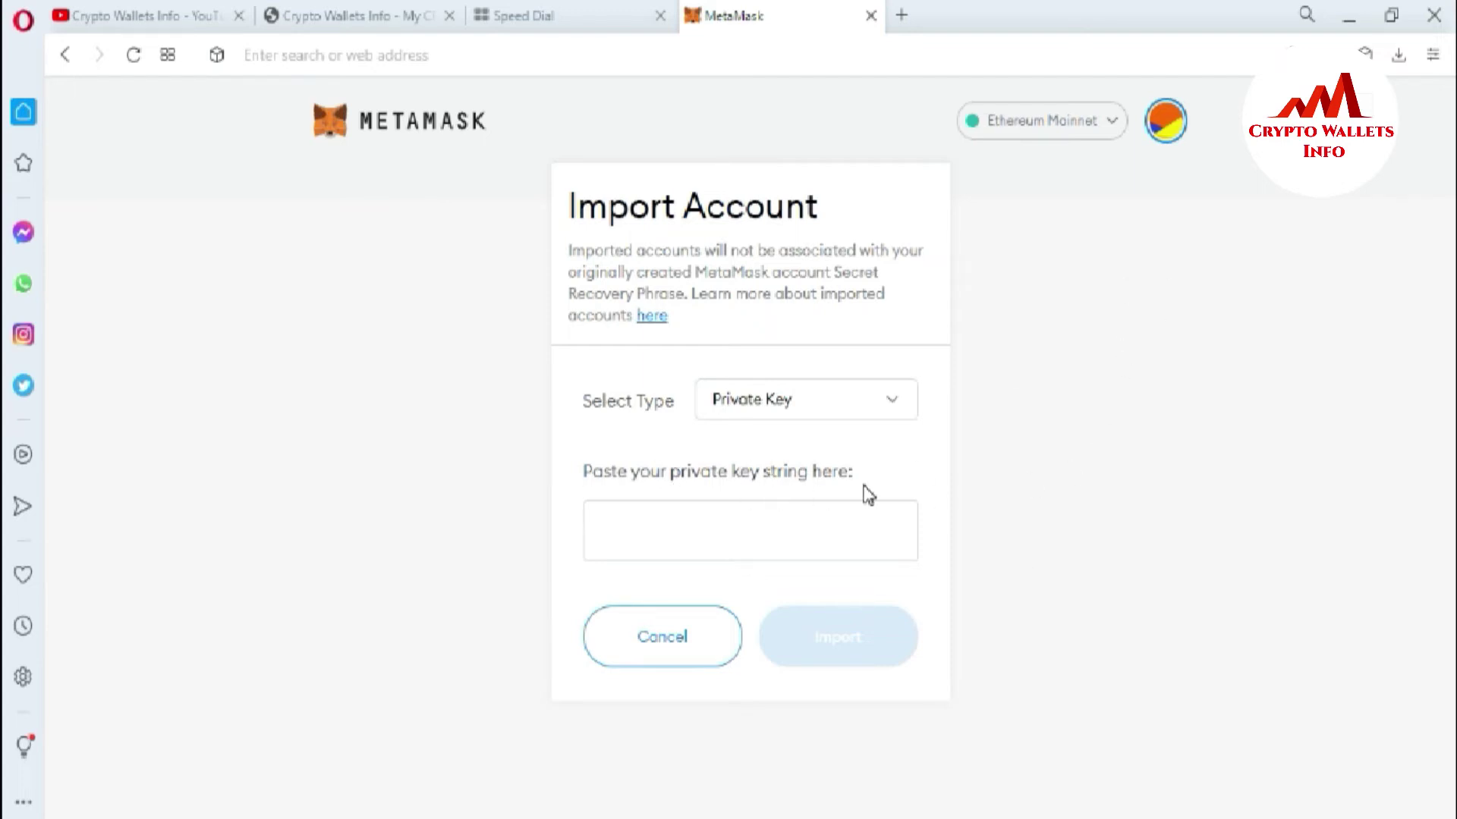
pyautogui.click(898, 400)
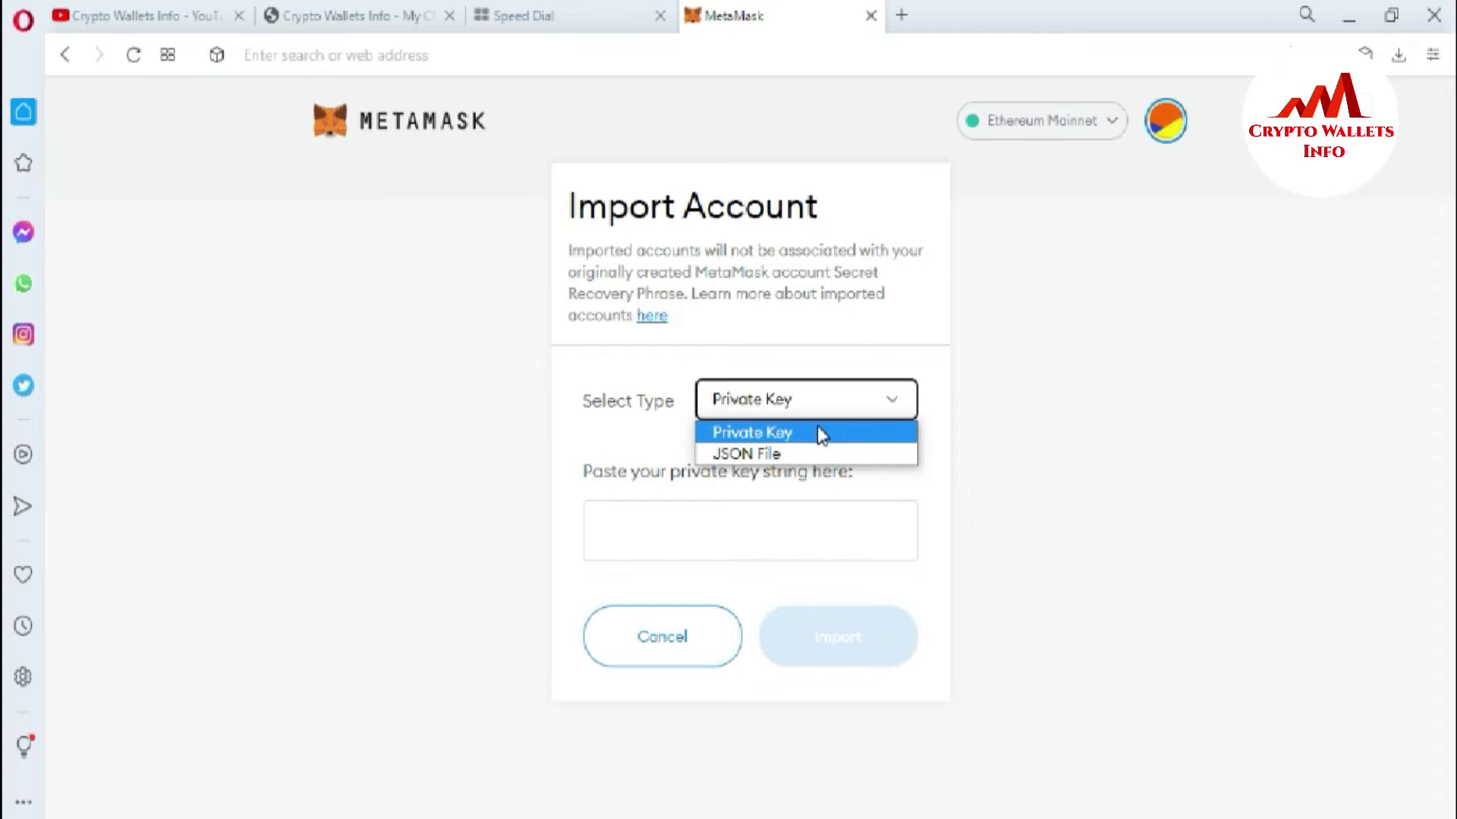
pyautogui.click(780, 429)
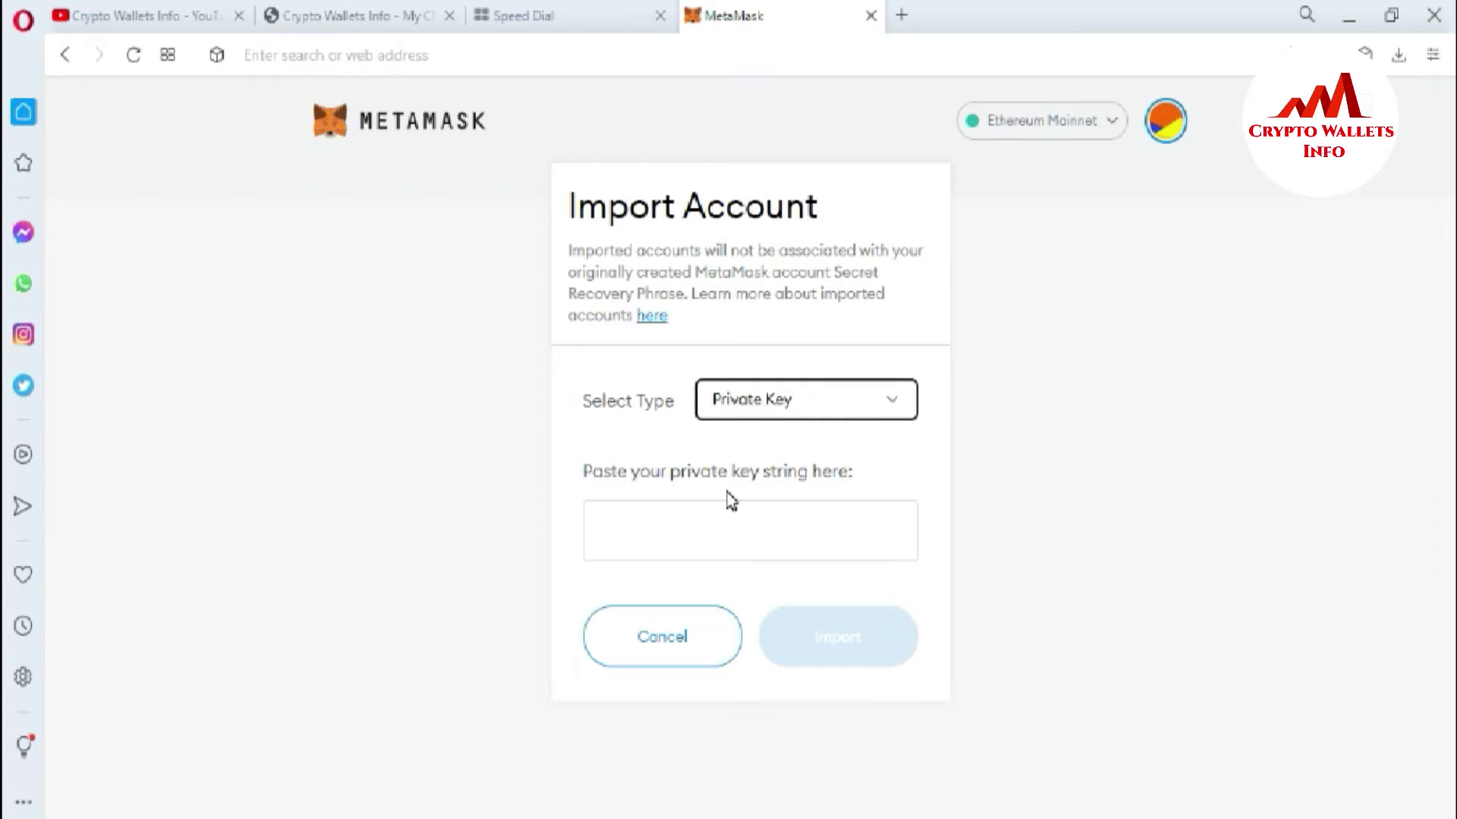
pyautogui.click(750, 525)
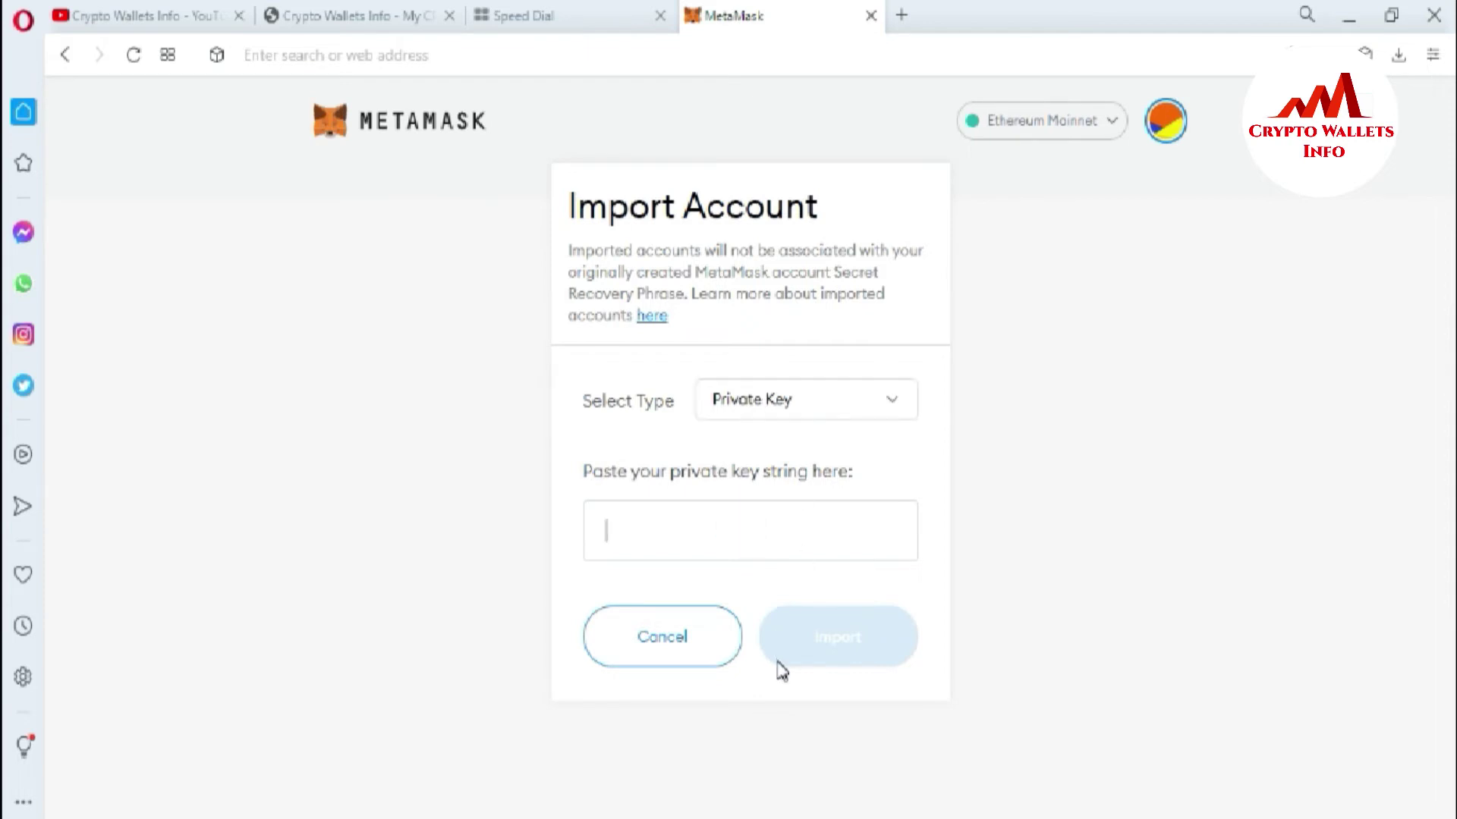
pyautogui.hotkey('alt', 'Tab')
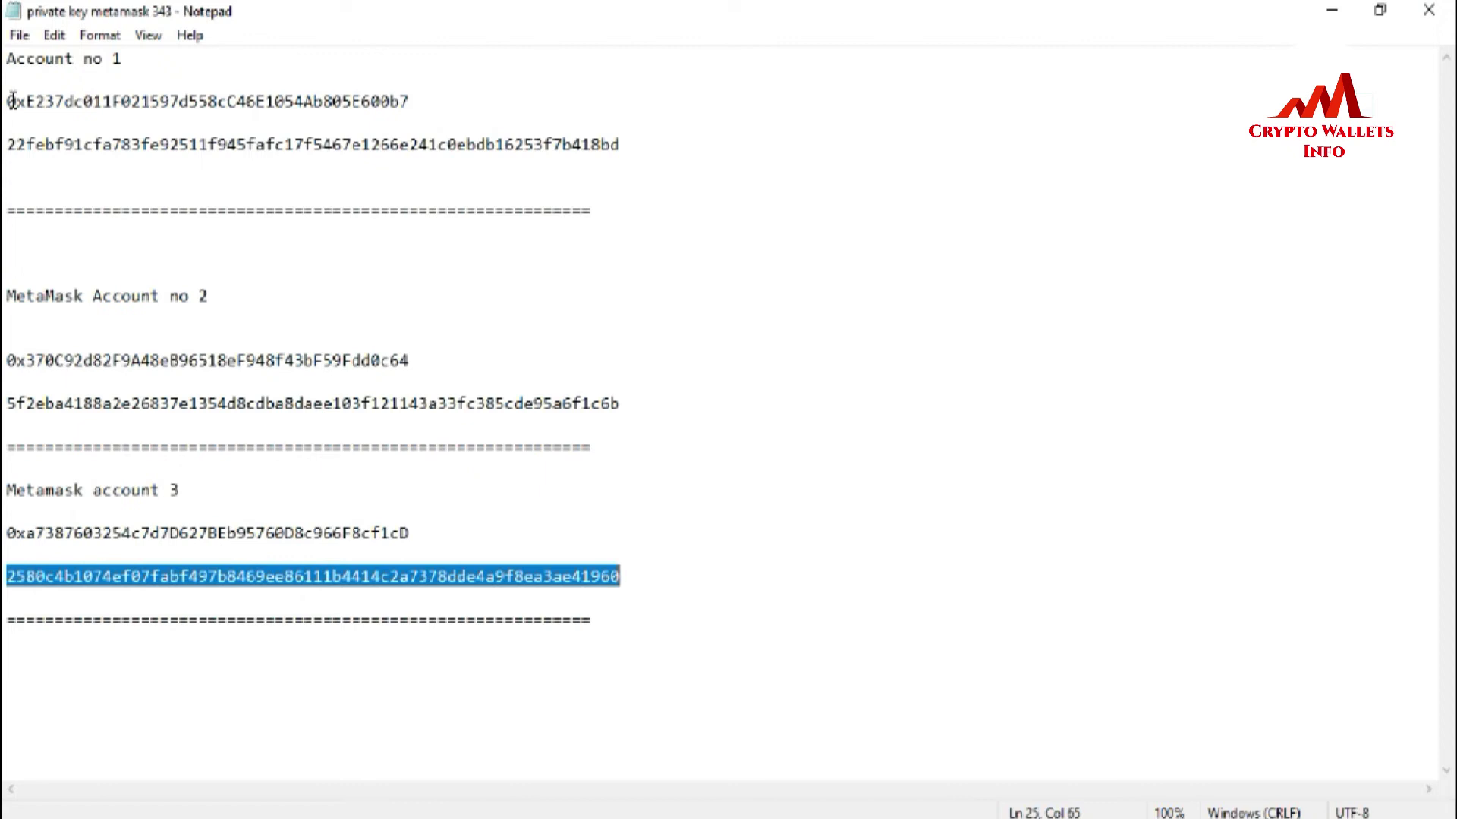
# - Select Account no 1's private key in Notepad and minimize Notepad back to the import page
pyautogui.click(10, 143)
pyautogui.click(582, 129)
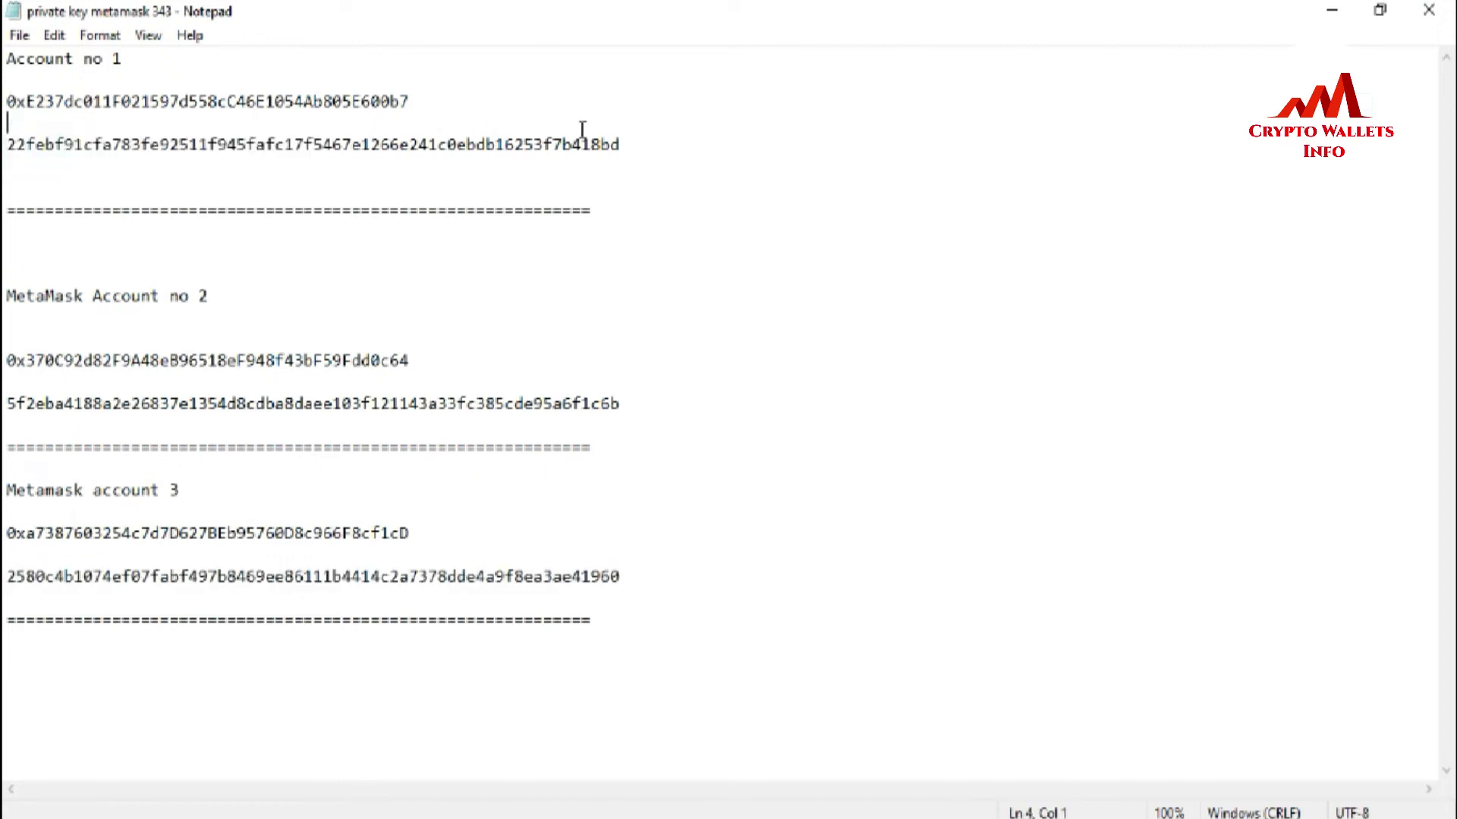
pyautogui.moveTo(582, 129); pyautogui.dragTo(654, 156)
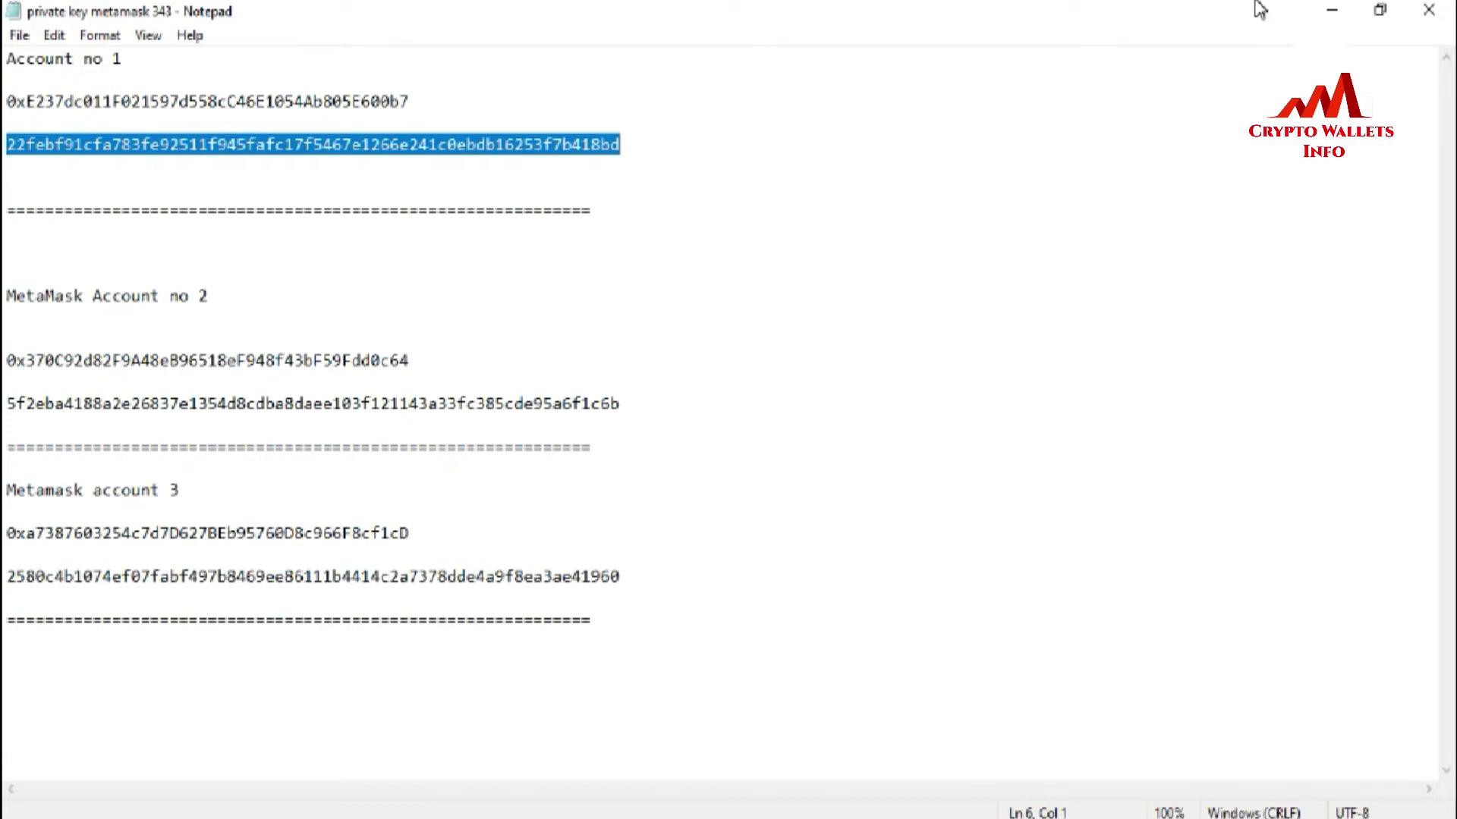
pyautogui.click(1330, 10)
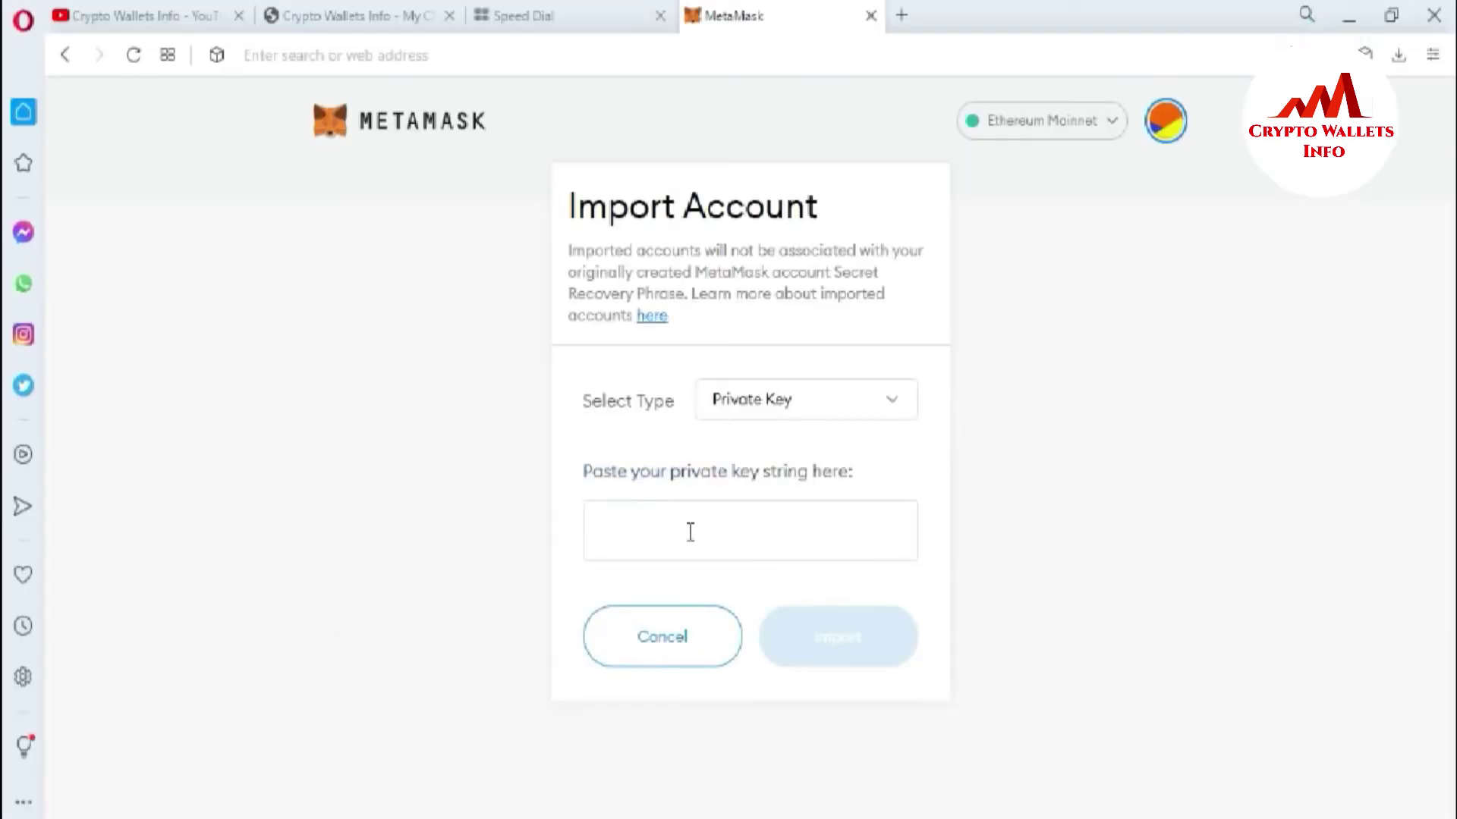
# - Import the pasted private key as Account 4 and confirm it in the account list with 0 ETH
pyautogui.hotkey('ctrl', 'v')
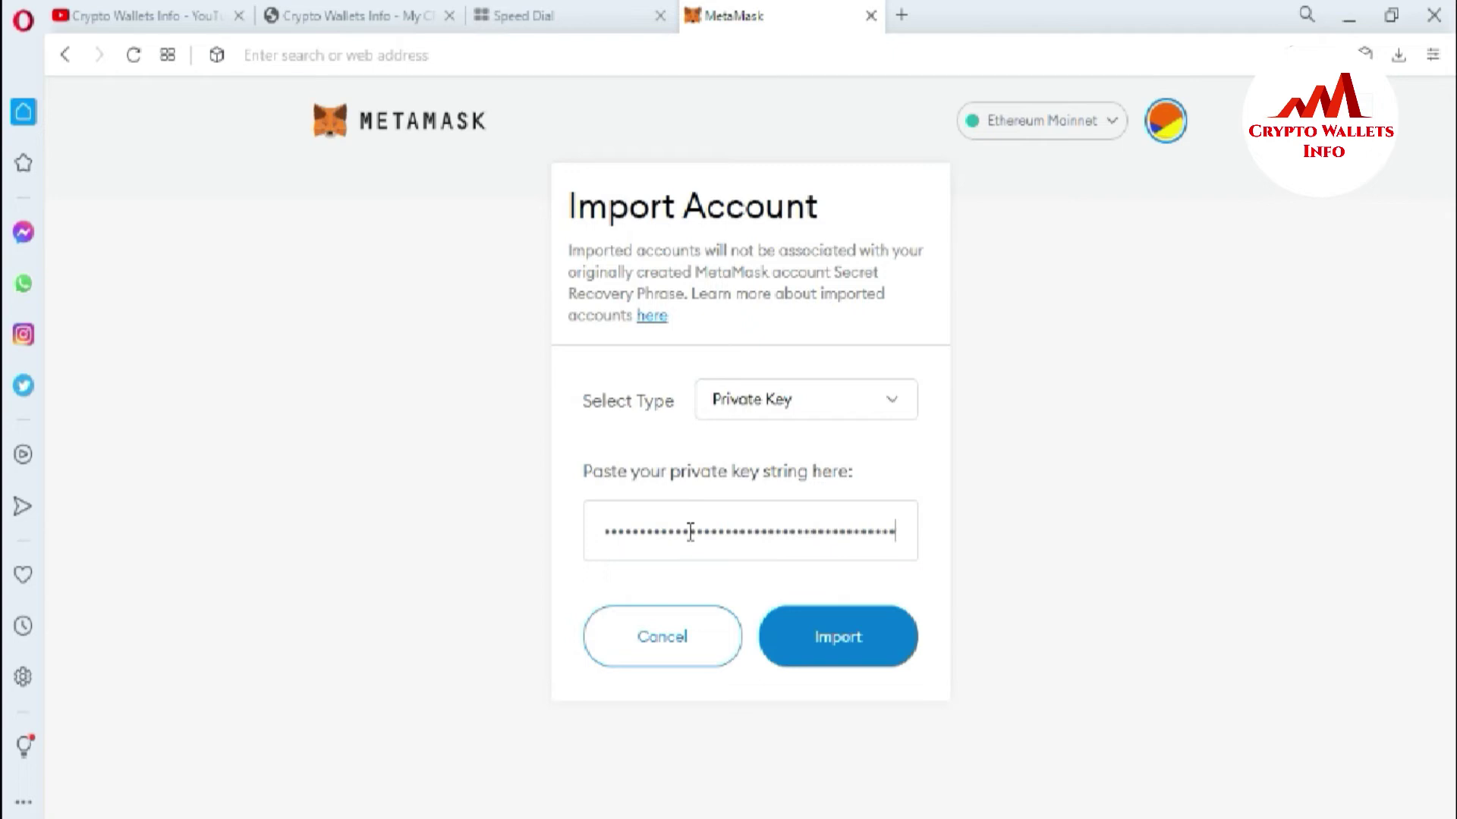
pyautogui.click(853, 631)
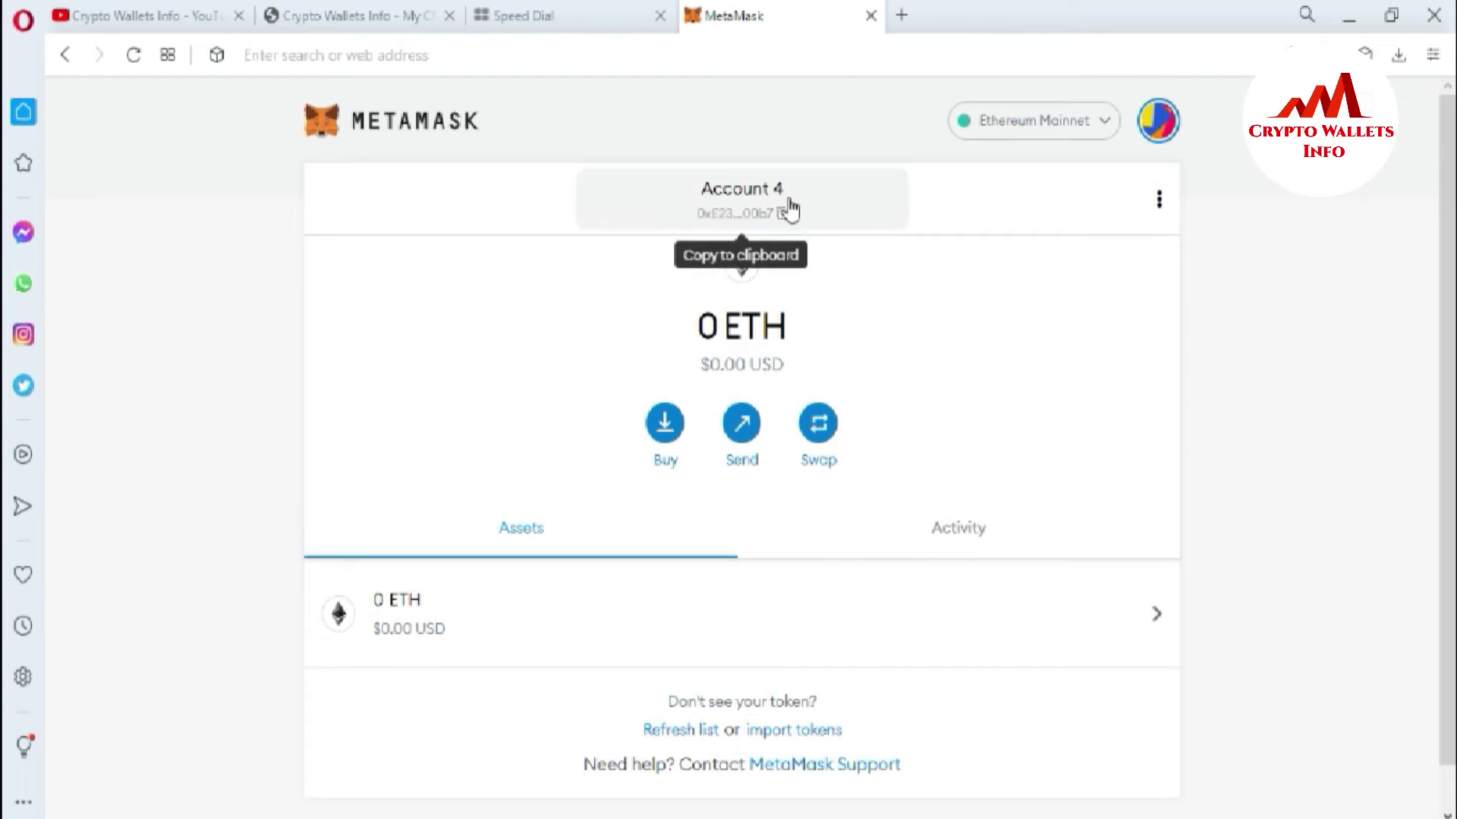
pyautogui.click(1168, 123)
pyautogui.scroll(-2, 1203, 265)
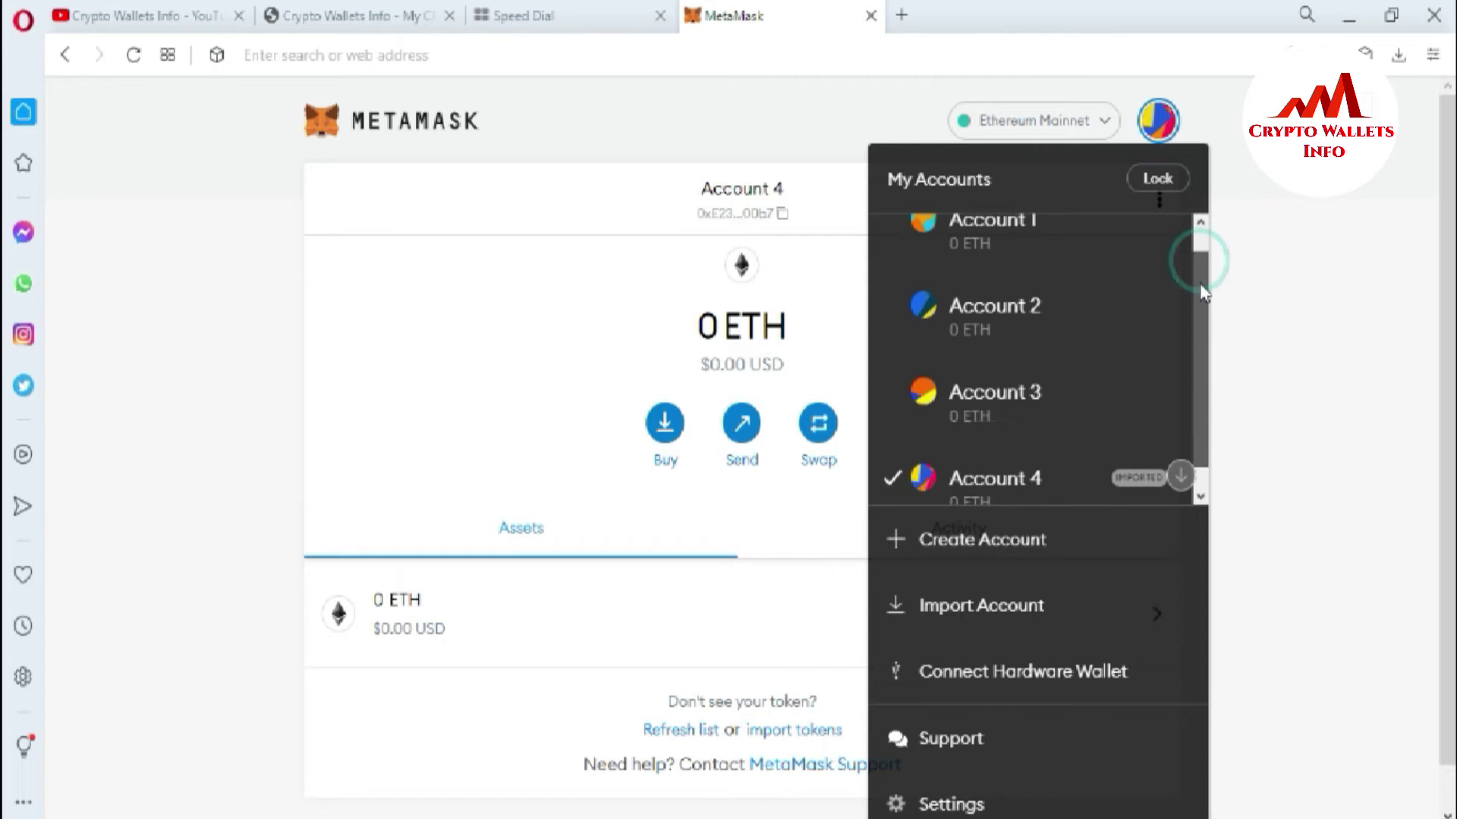
pyautogui.scroll(1, 1205, 277)
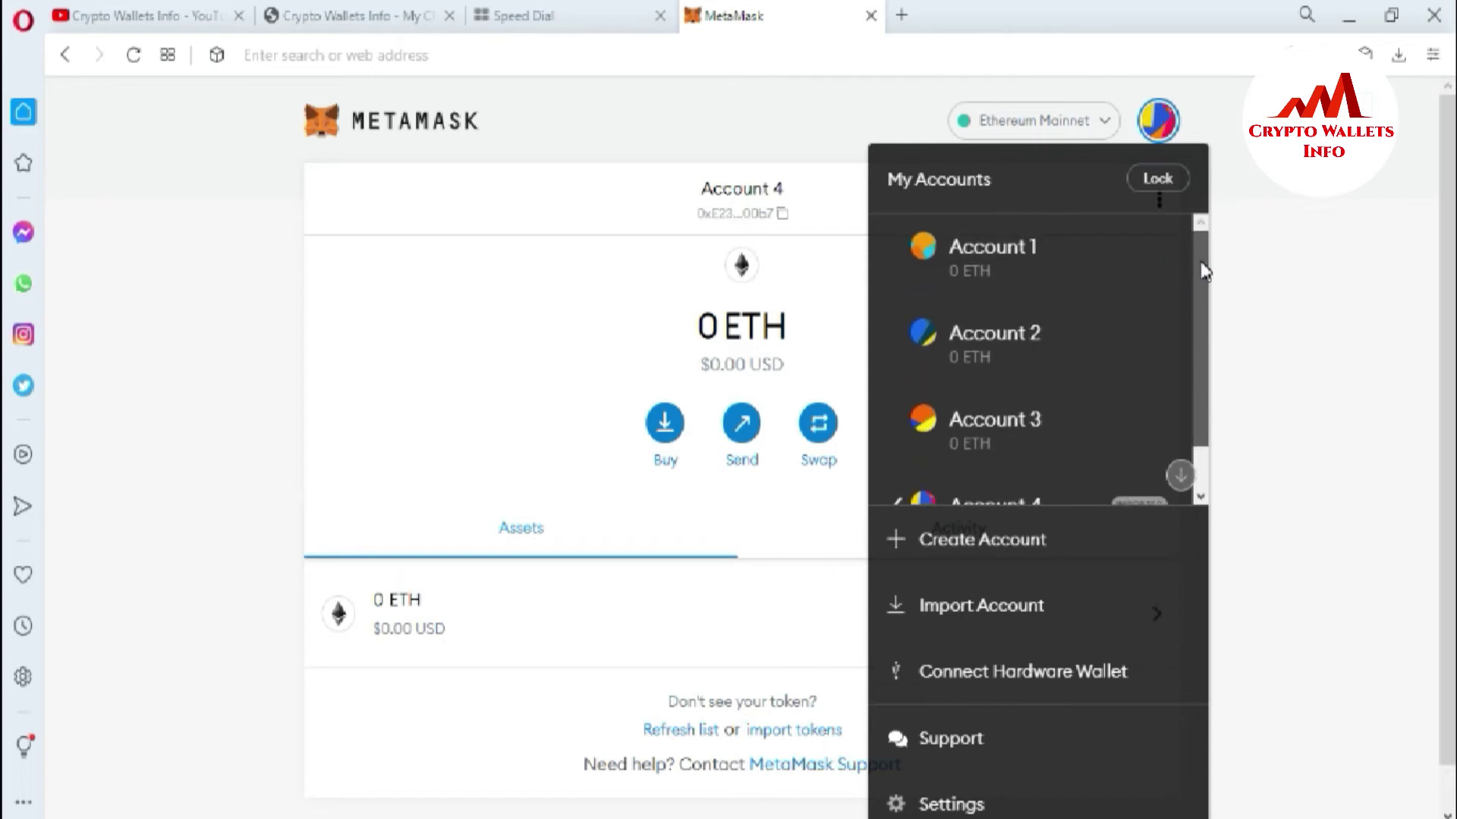
pyautogui.moveTo(1202, 265); pyautogui.dragTo(1196, 365)
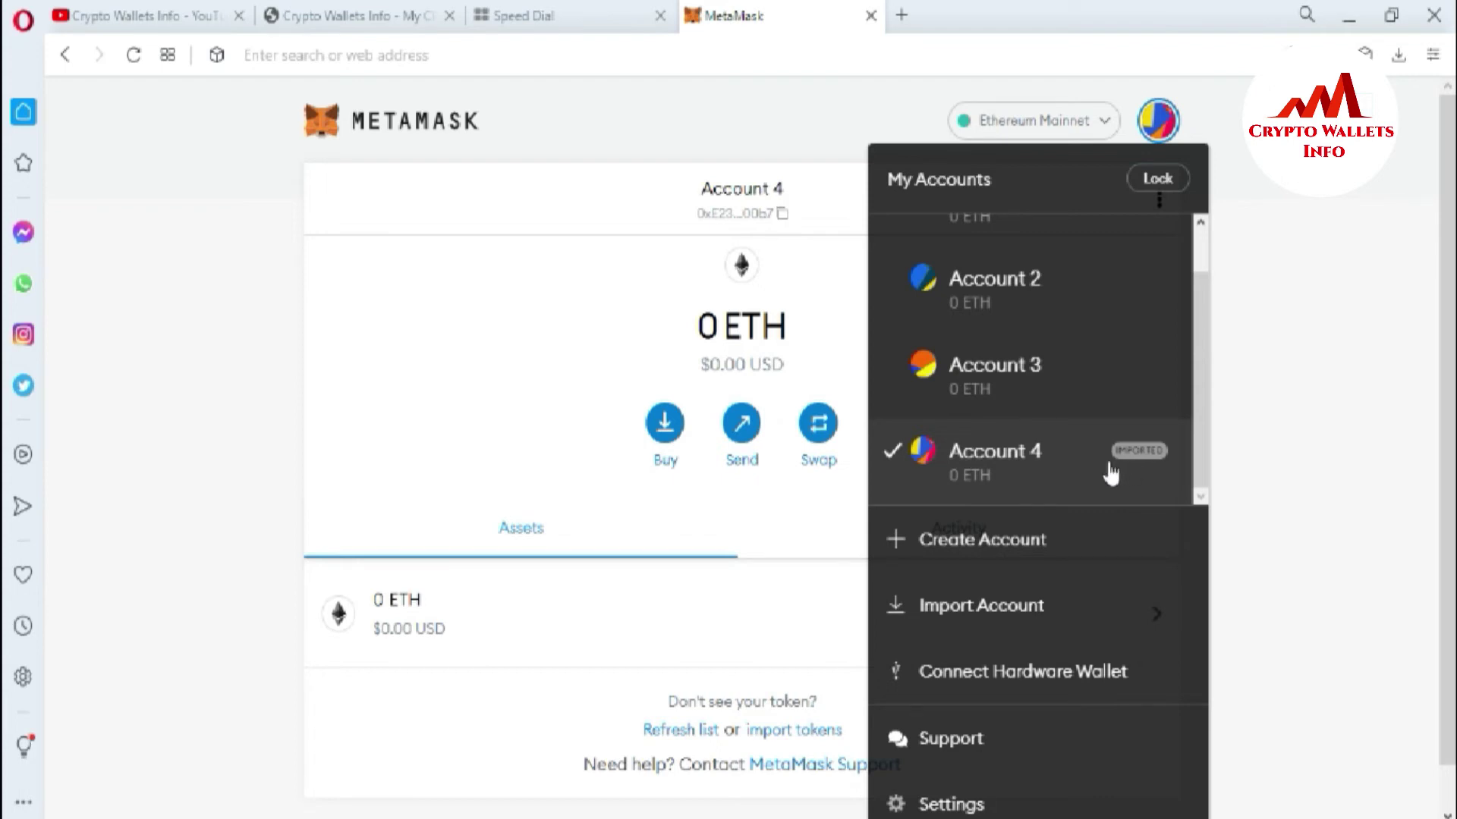
pyautogui.click(1285, 371)
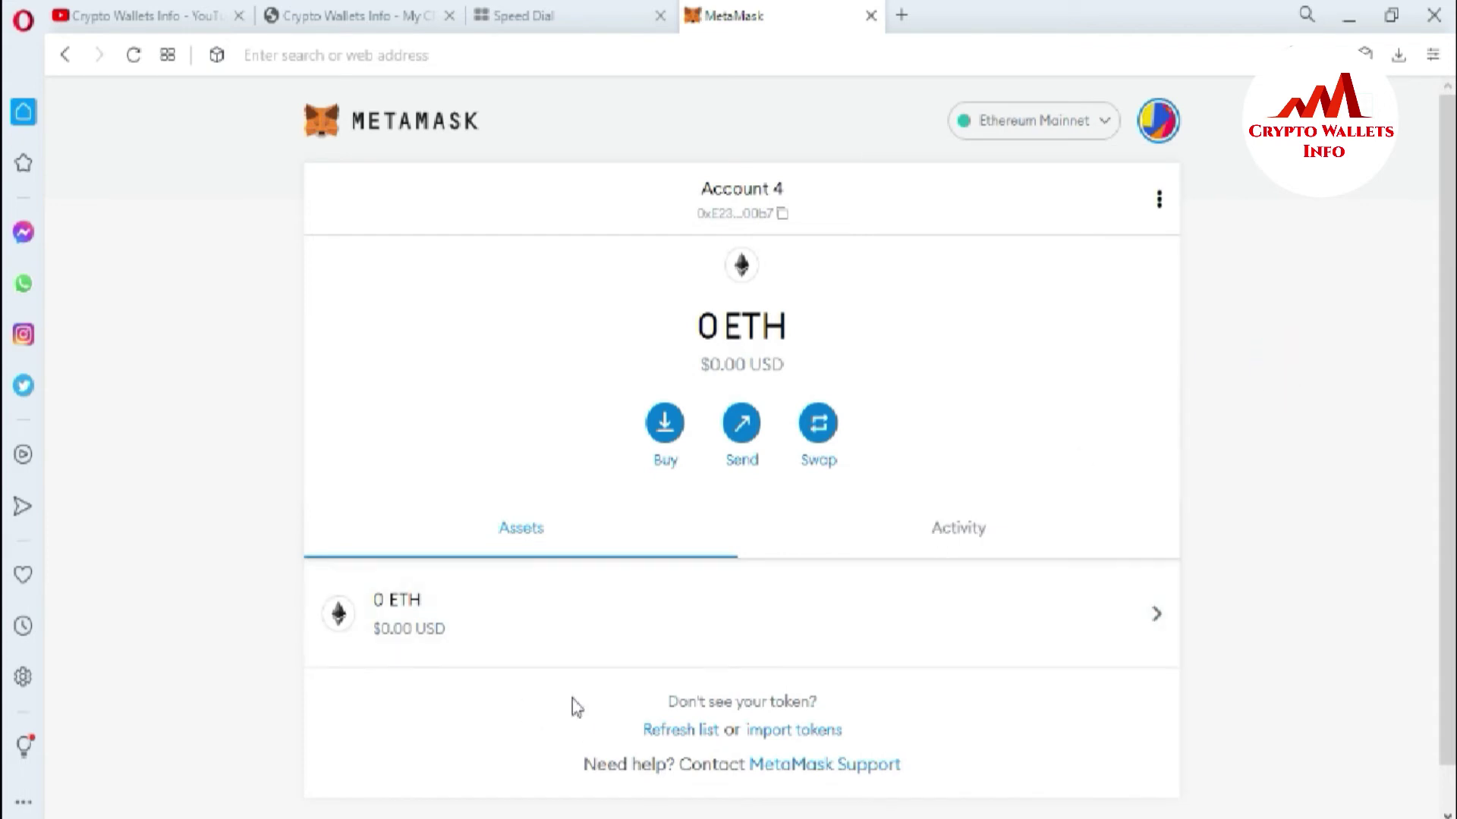
pyautogui.hotkey('alt', 'Tab')
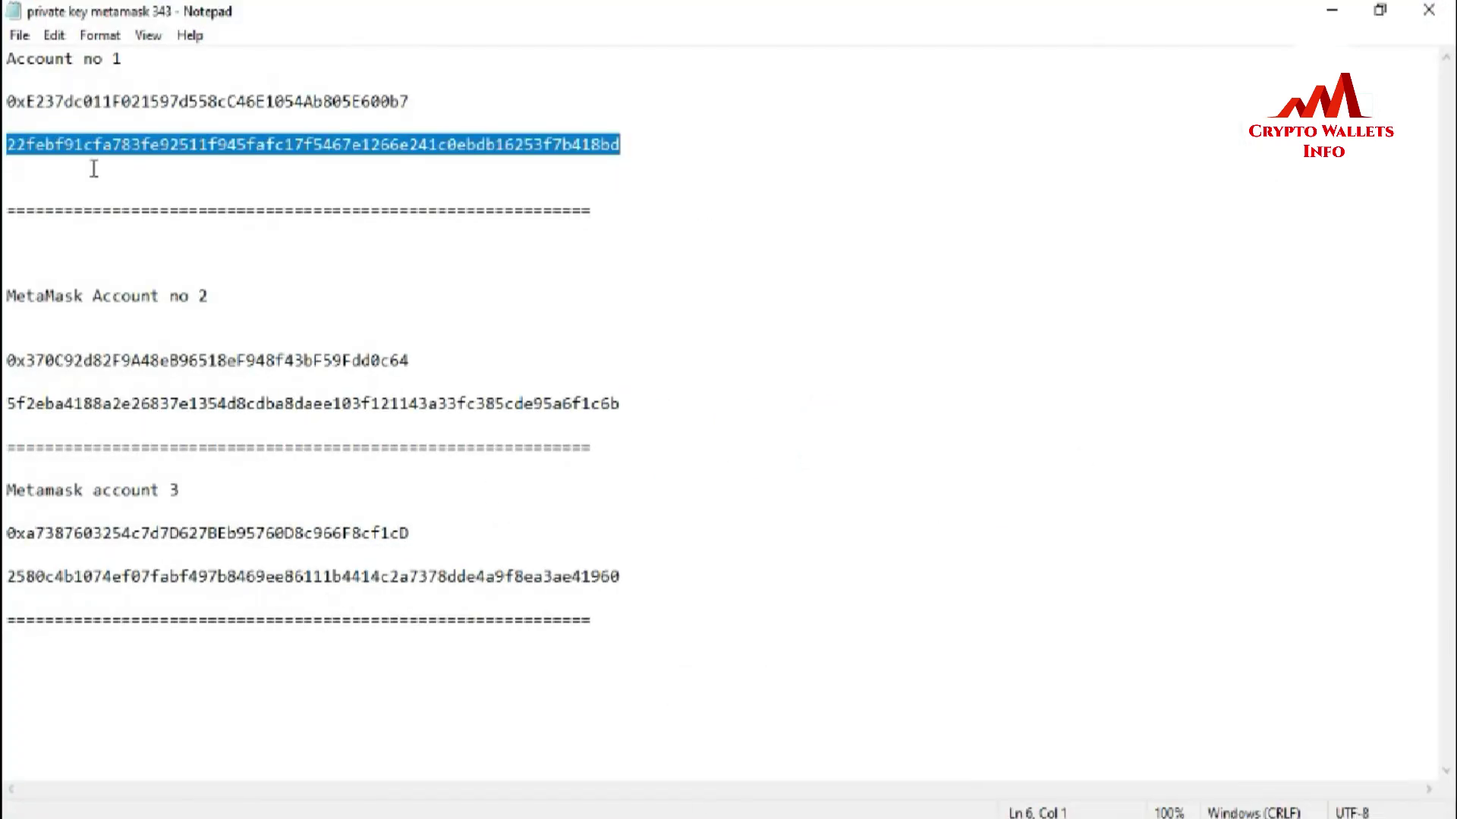
# - Select Account no 1's saved address in Notepad and return to the MetaMask wallet
pyautogui.click(42, 103)
pyautogui.moveTo(8, 59); pyautogui.dragTo(751, 189)
pyautogui.click(294, 290)
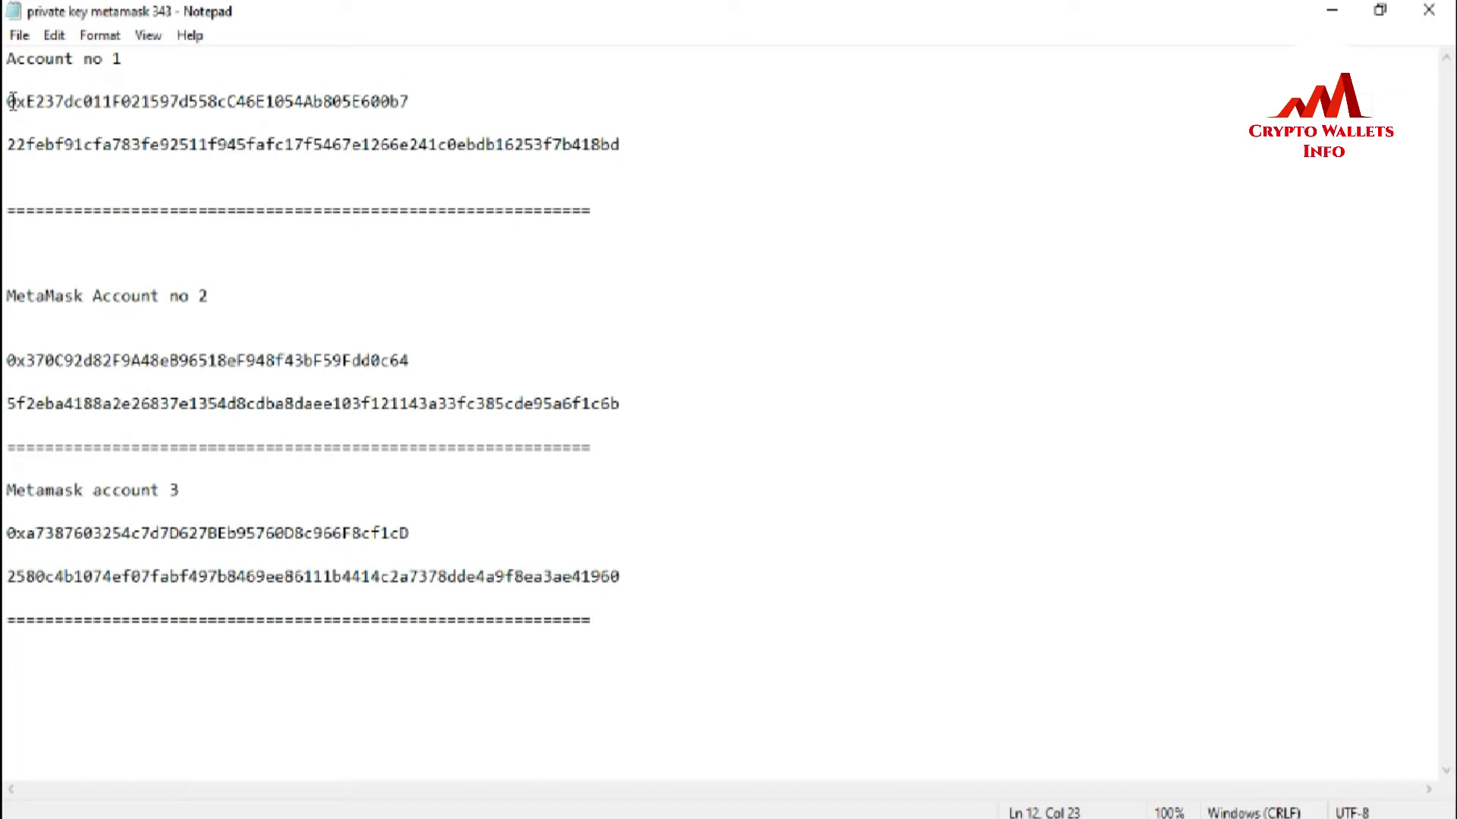
pyautogui.moveTo(13, 101); pyautogui.dragTo(420, 114)
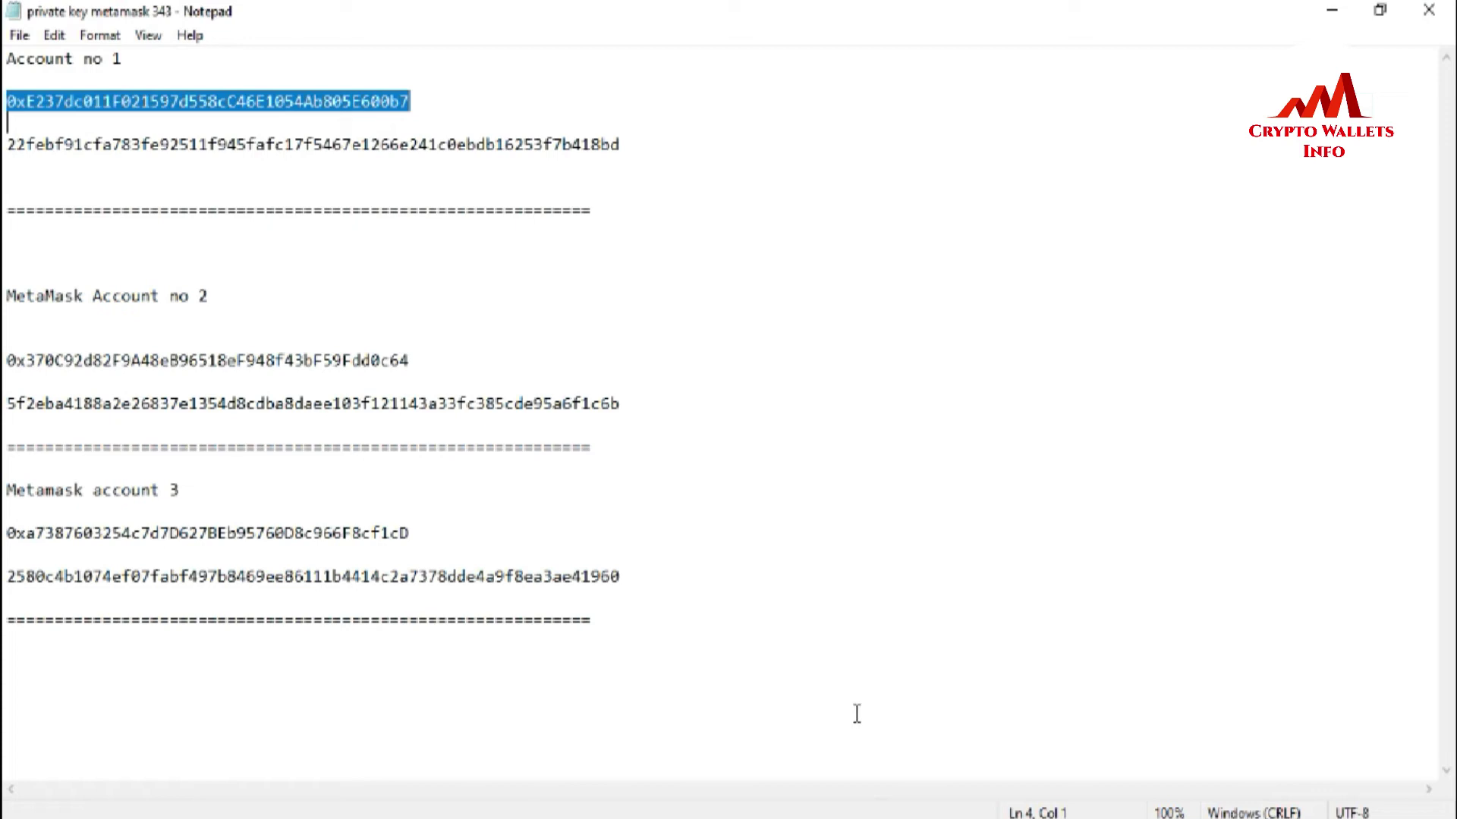
pyautogui.click(760, 728)
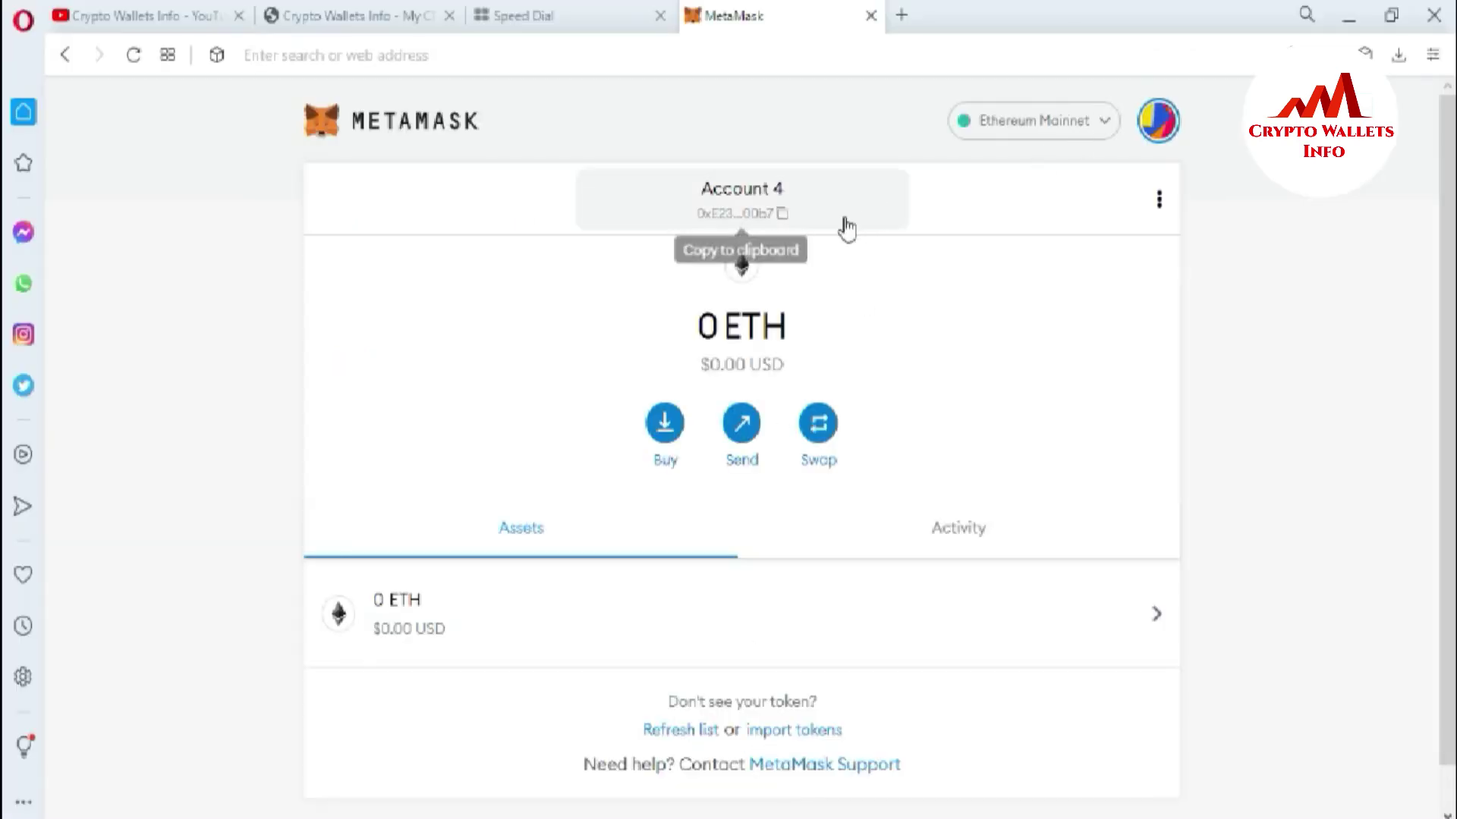
# - Paste Account 4's copied address under Account no 1's address in Notepad and compare them
pyautogui.click(782, 215)
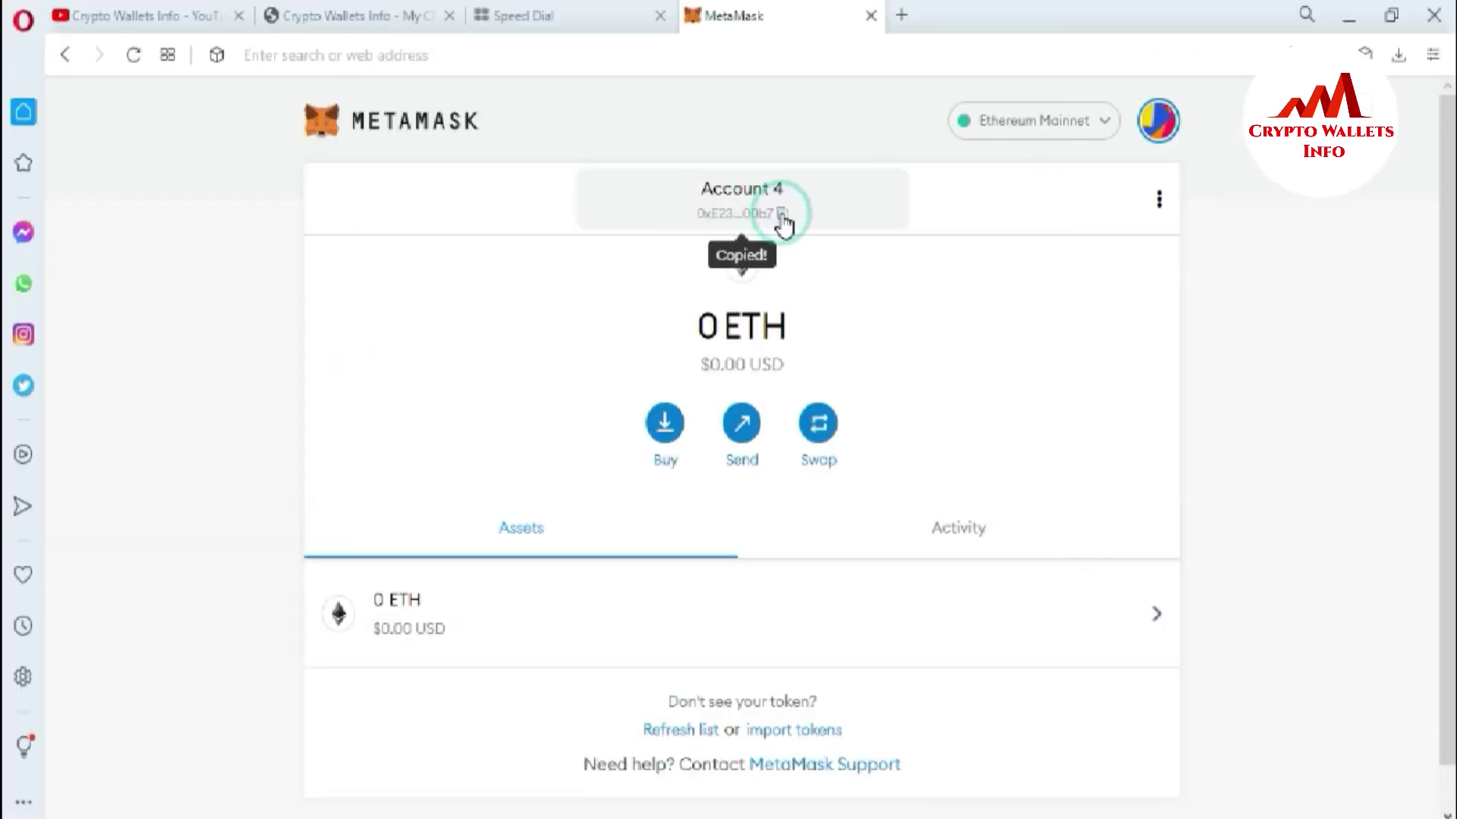
pyautogui.hotkey('alt', 'Tab')
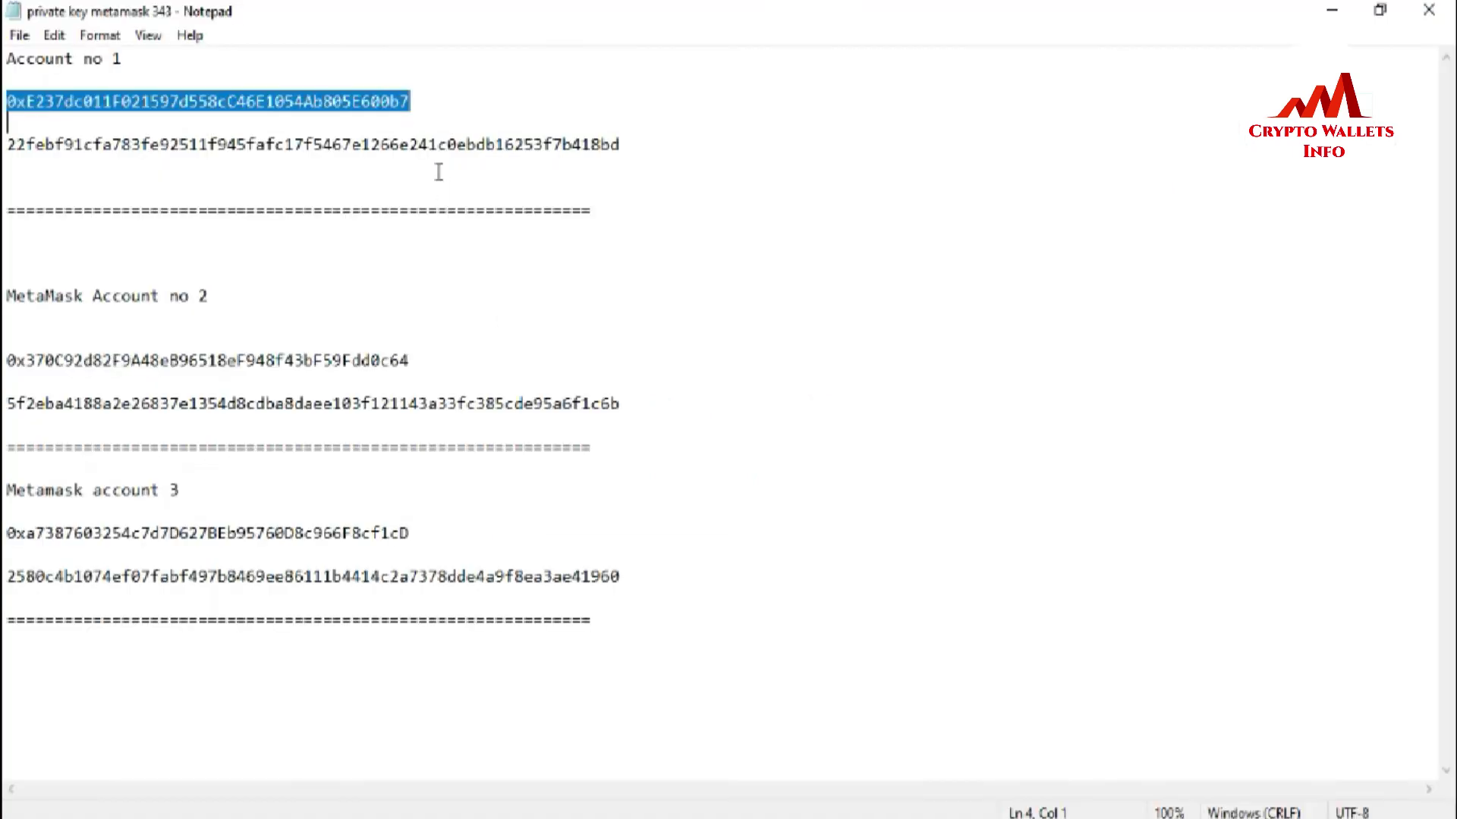
pyautogui.click(416, 107)
pyautogui.press('Return')
pyautogui.press('Return')
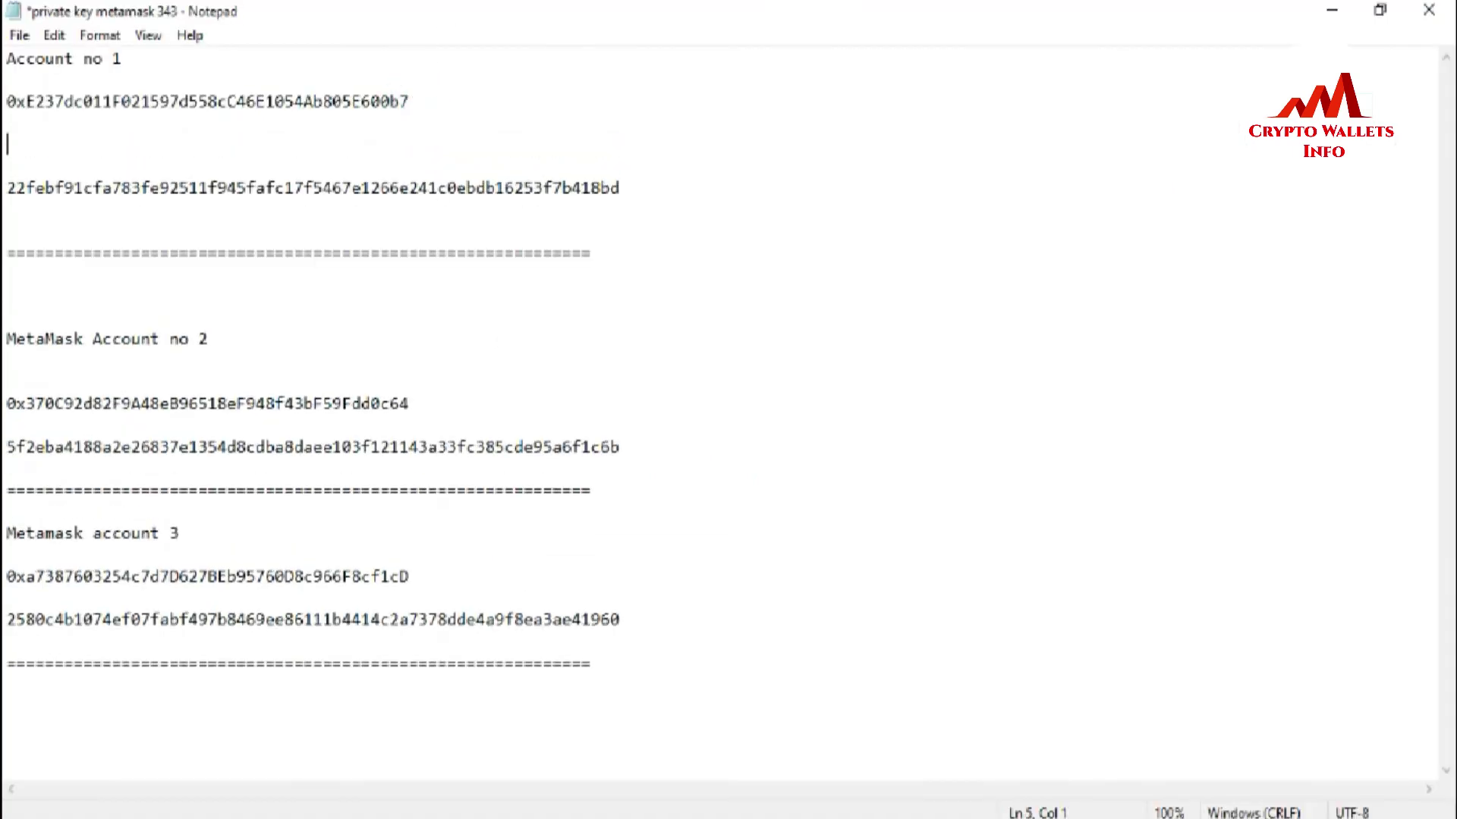
pyautogui.hotkey('ctrl', 'v')
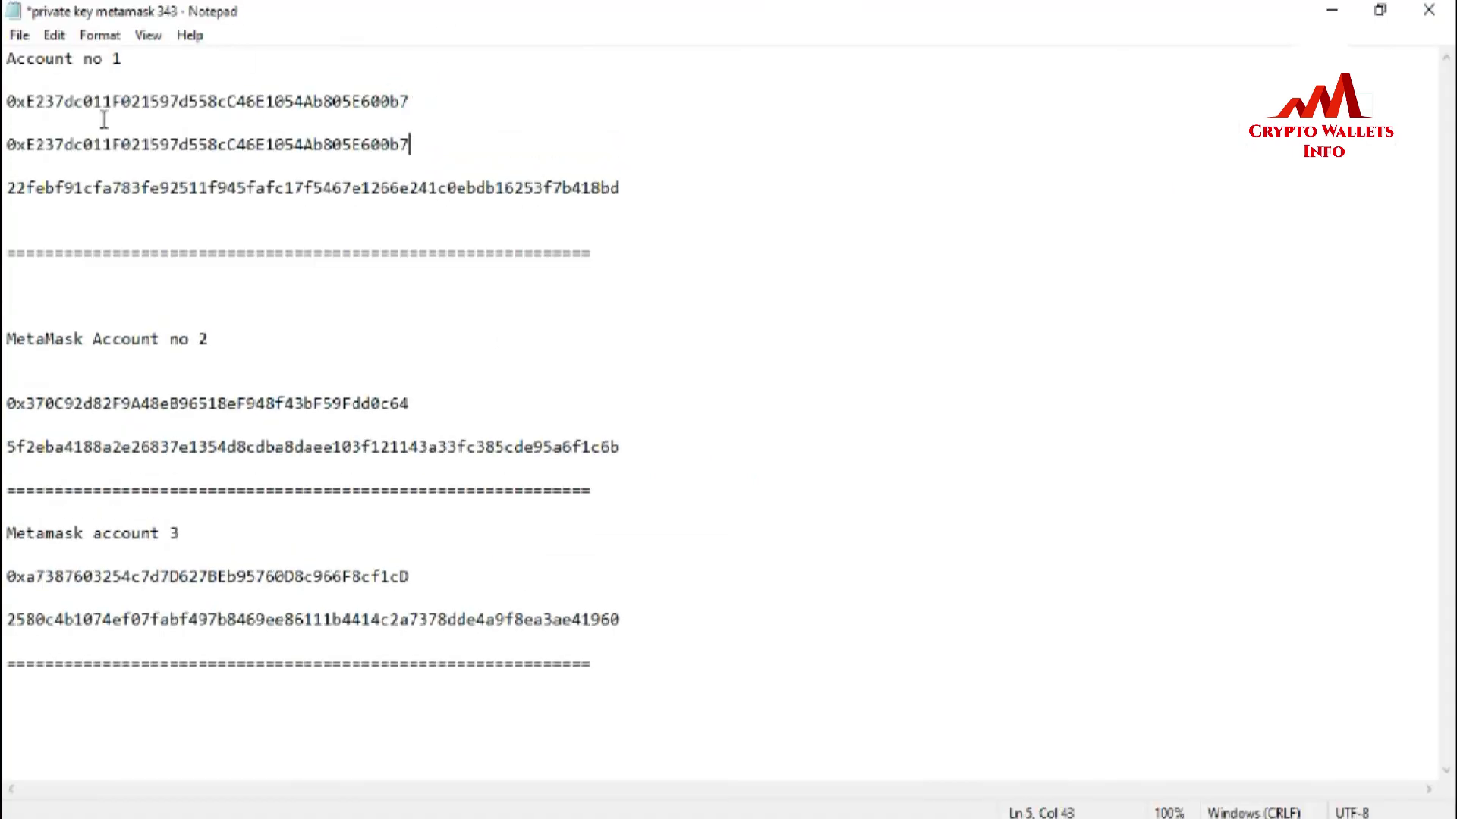
pyautogui.moveTo(11, 144); pyautogui.dragTo(412, 143)
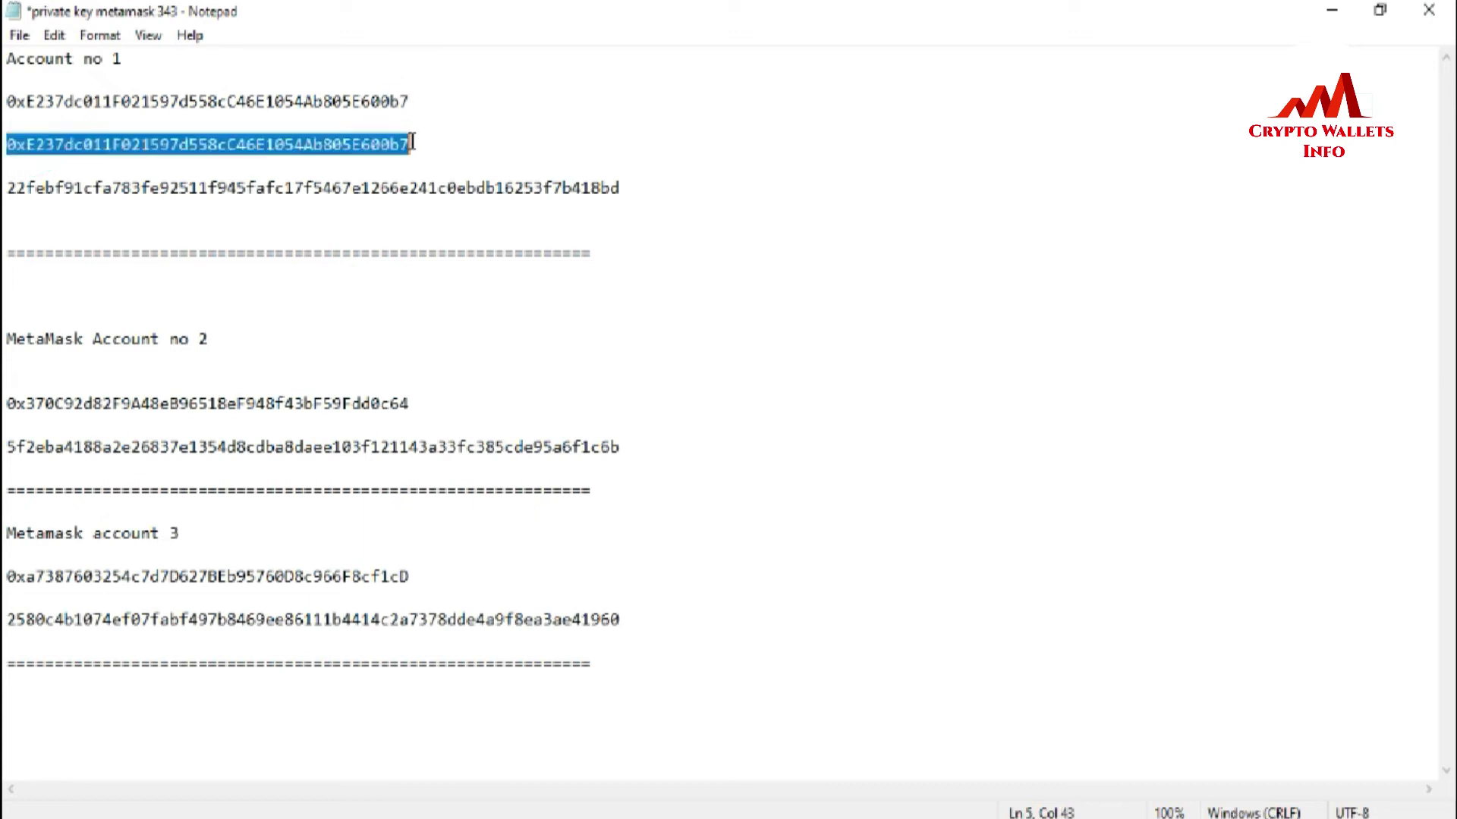
# - Select Account no 2's private key in Notepad and return to MetaMask
pyautogui.moveTo(641, 187); pyautogui.dragTo(45, 187)
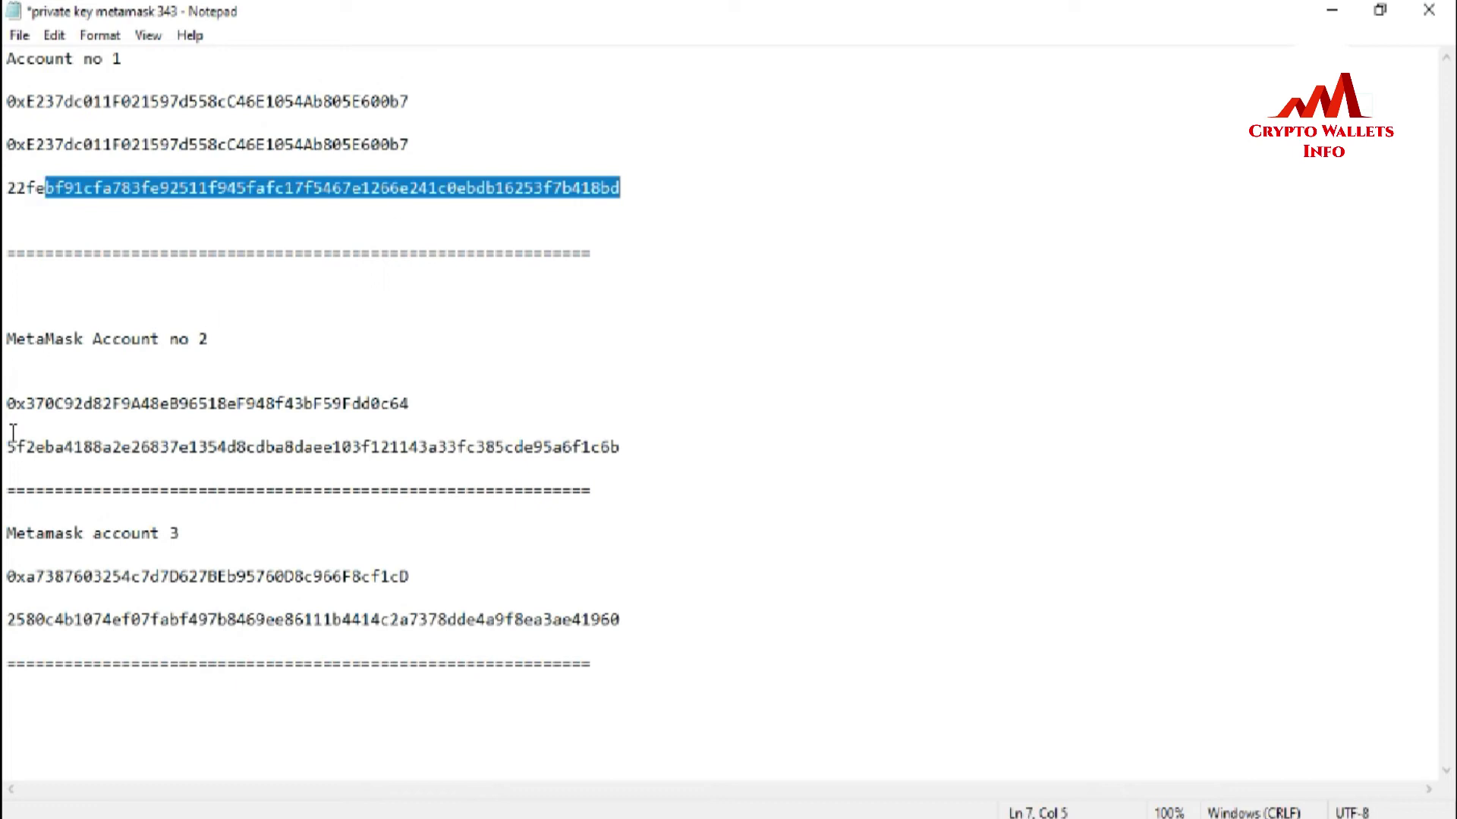
pyautogui.moveTo(12, 448)
pyautogui.mouseDown()
pyautogui.moveTo(296, 447)
pyautogui.moveTo(12, 447)
pyautogui.mouseUp()
pyautogui.keyDown('shift'); pyautogui.click(636, 451); pyautogui.keyUp('shift')
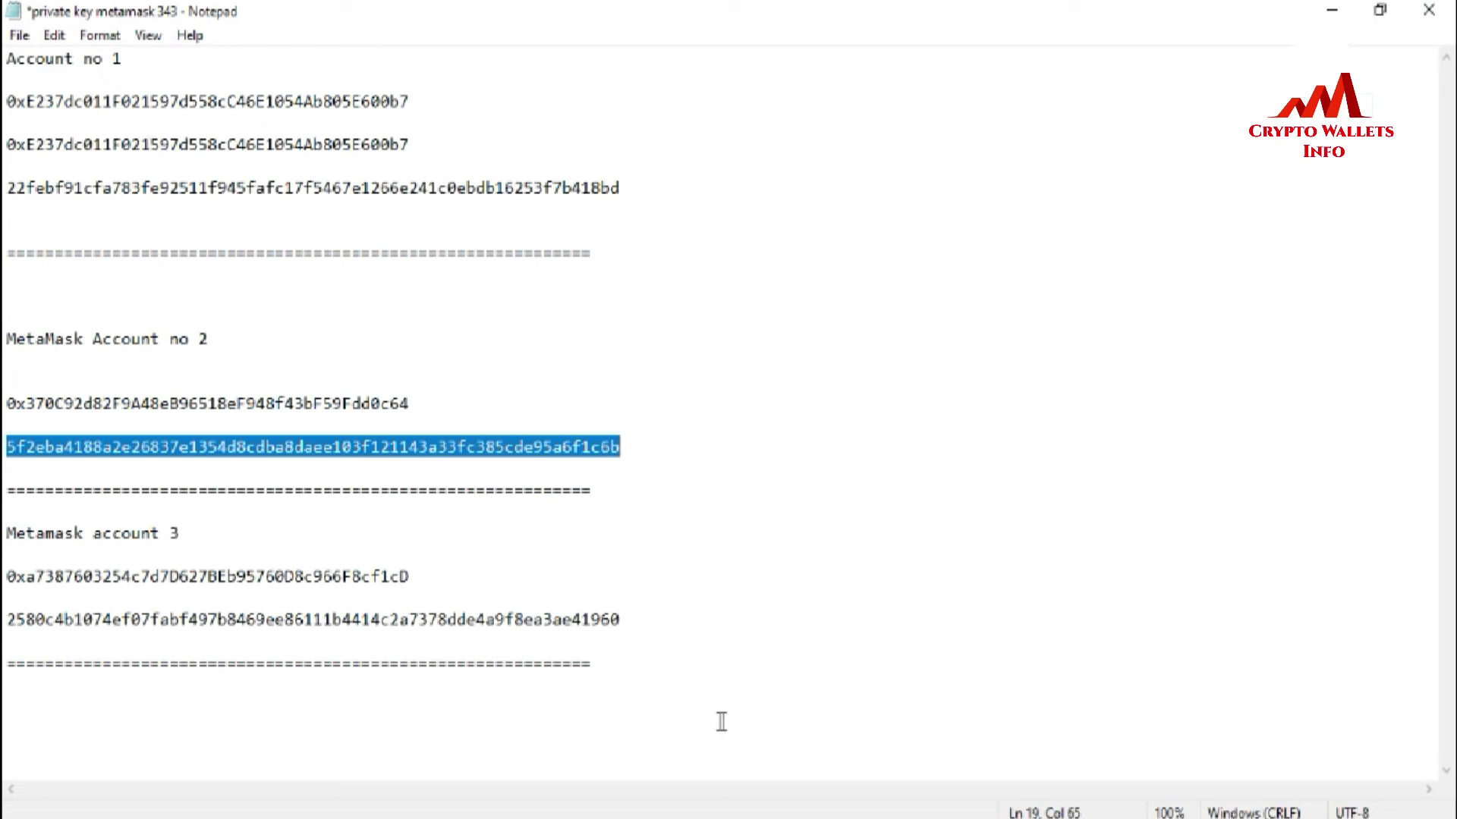
pyautogui.click(824, 816)
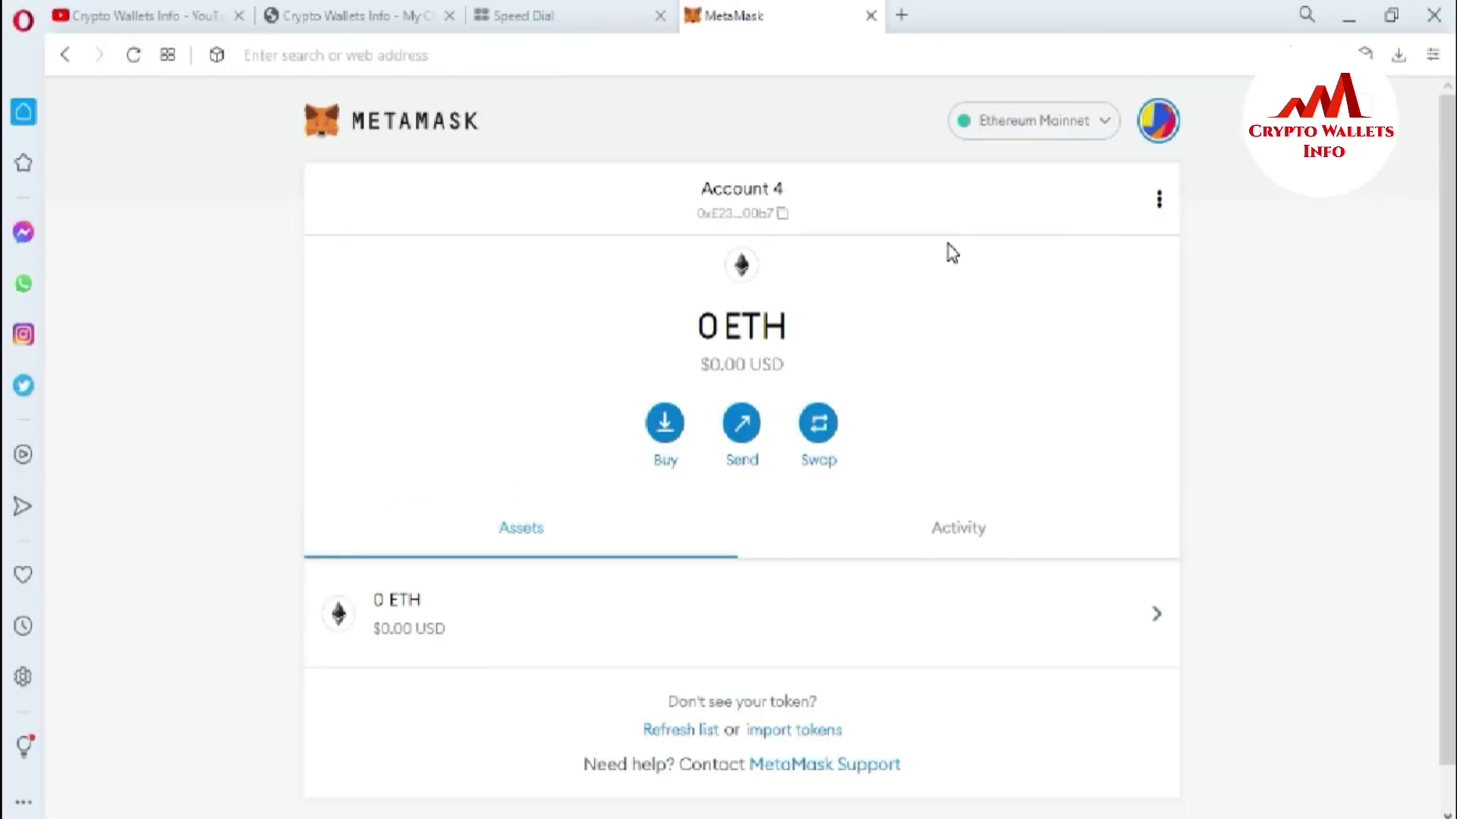
# - Import Account no 2's private key as Account 5, address beginning 0x370, holding 0 ETH
pyautogui.click(1157, 125)
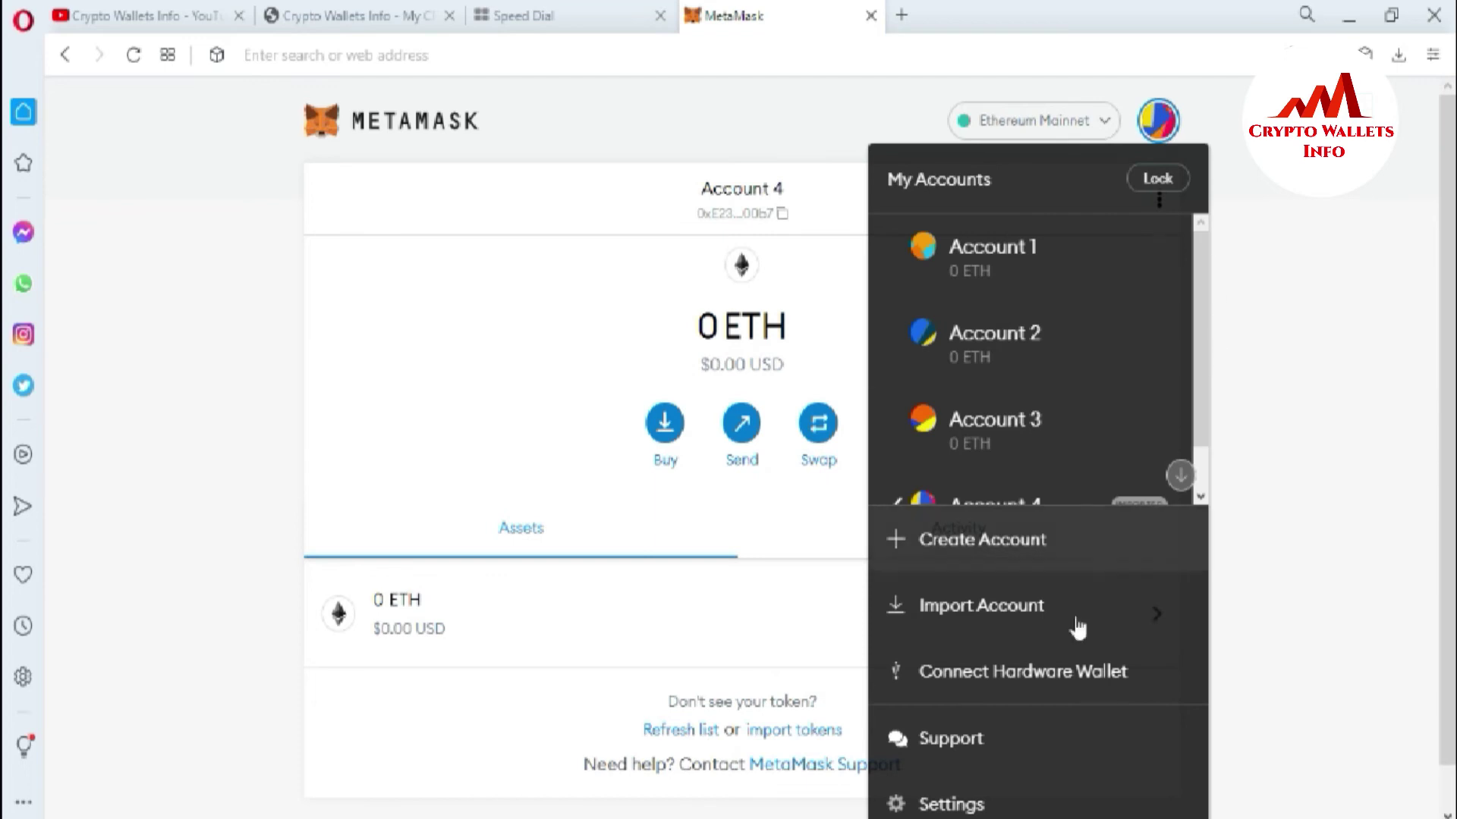
pyautogui.click(960, 616)
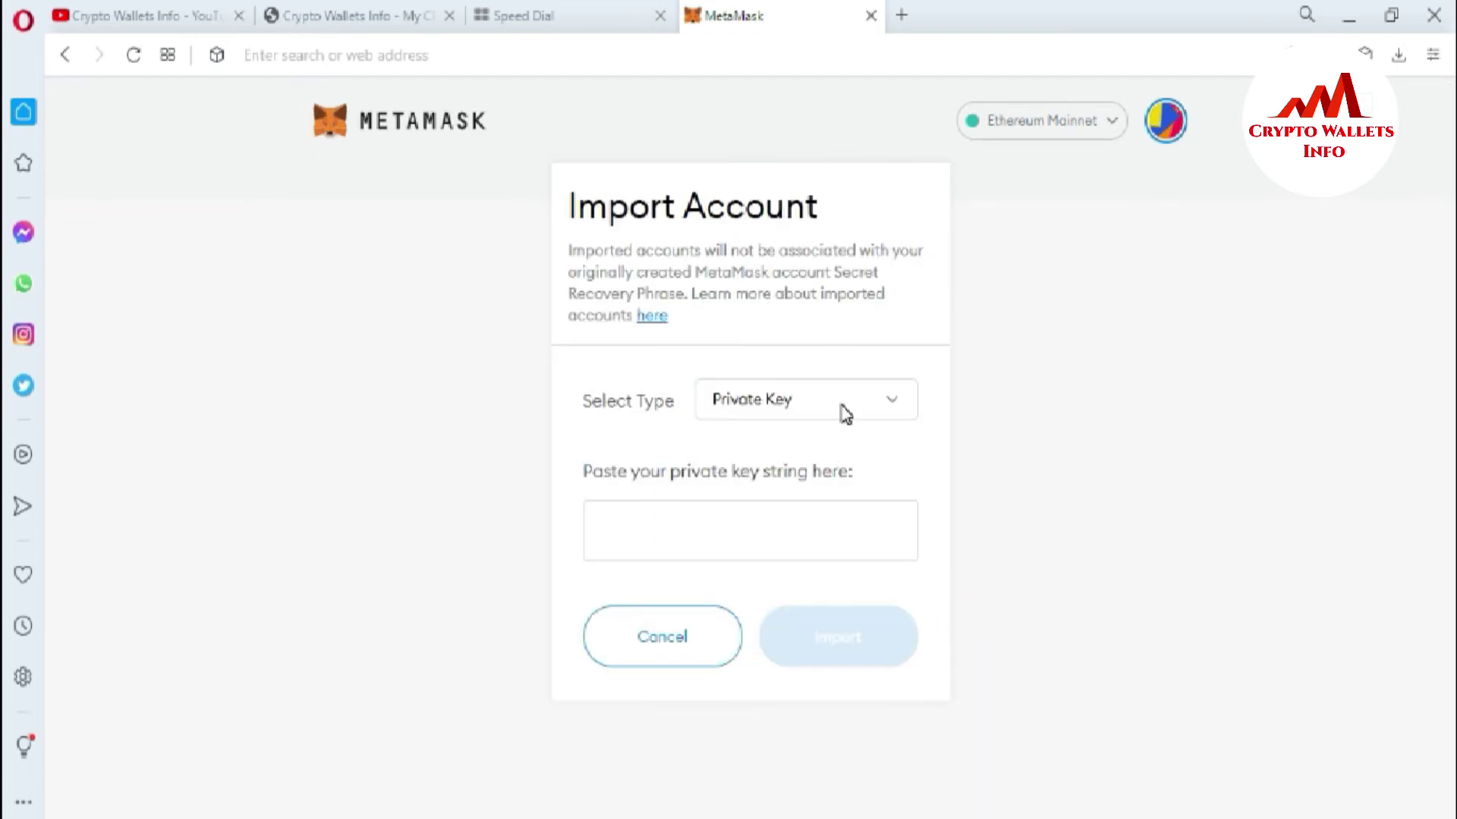
pyautogui.hotkey('ctrl', 'v')
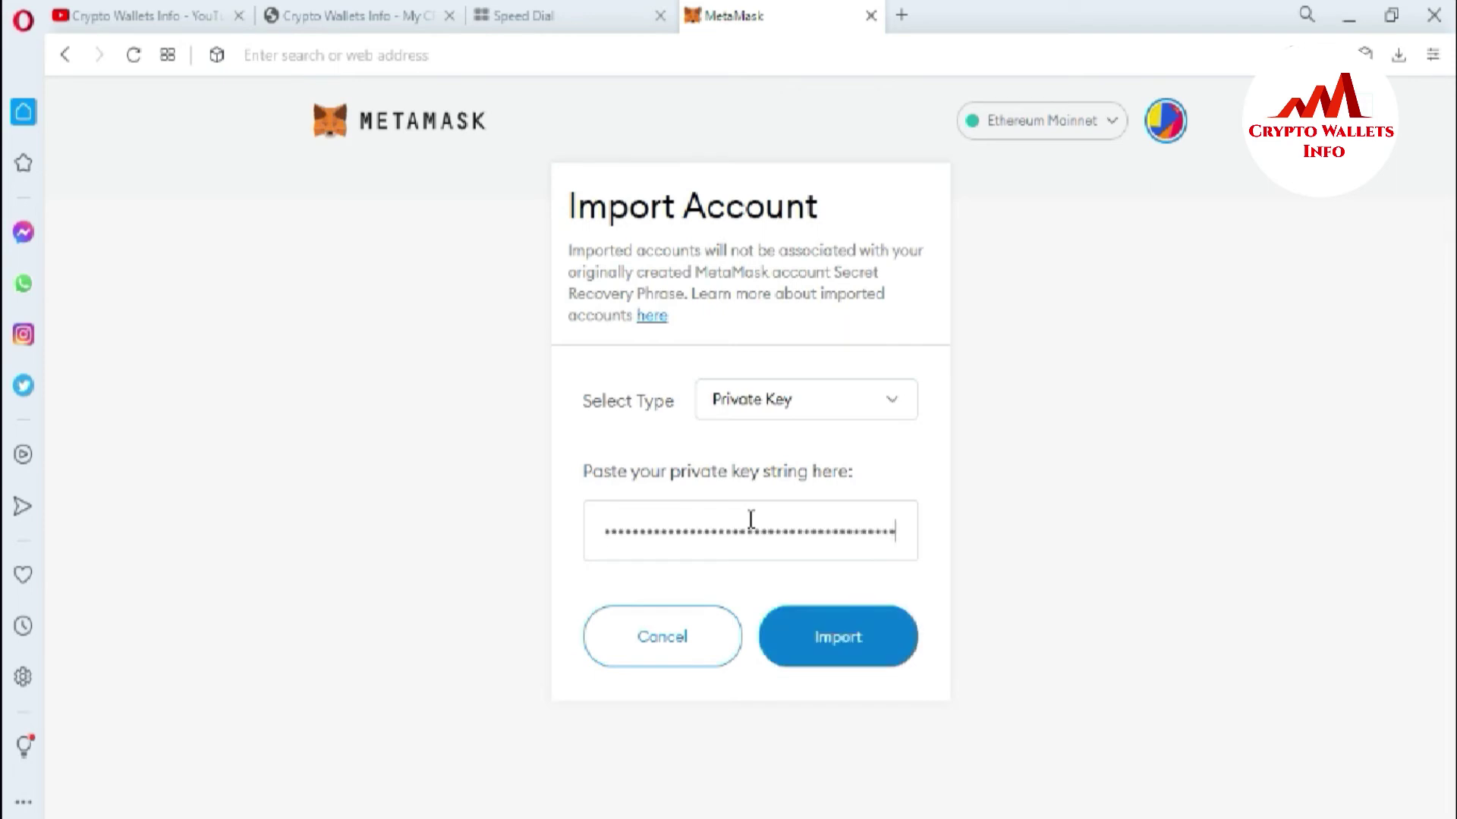
pyautogui.click(852, 640)
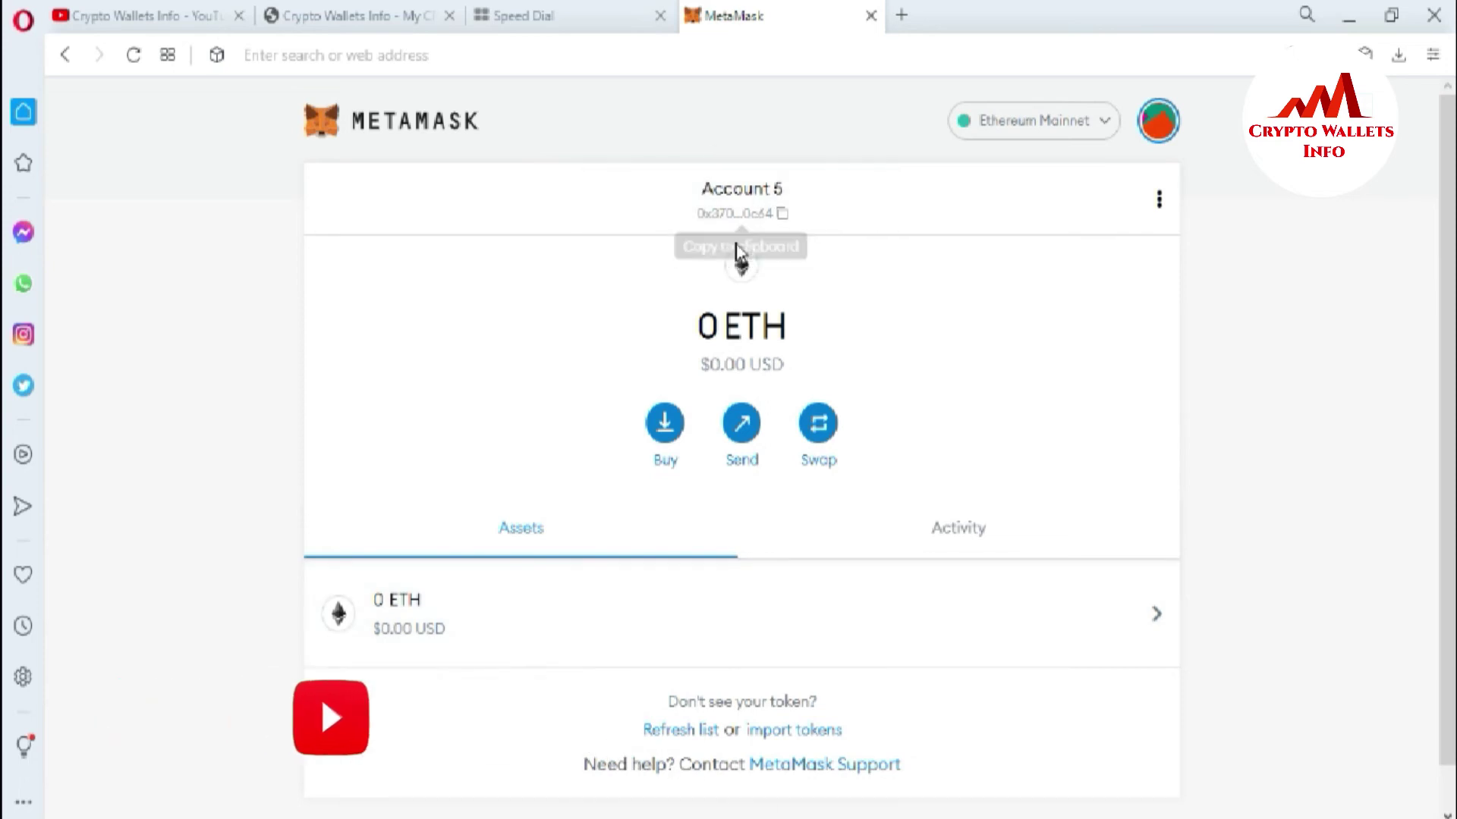
# - Check Account 5 in the account list, copy its address, and switch to Notepad
pyautogui.click(1162, 118)
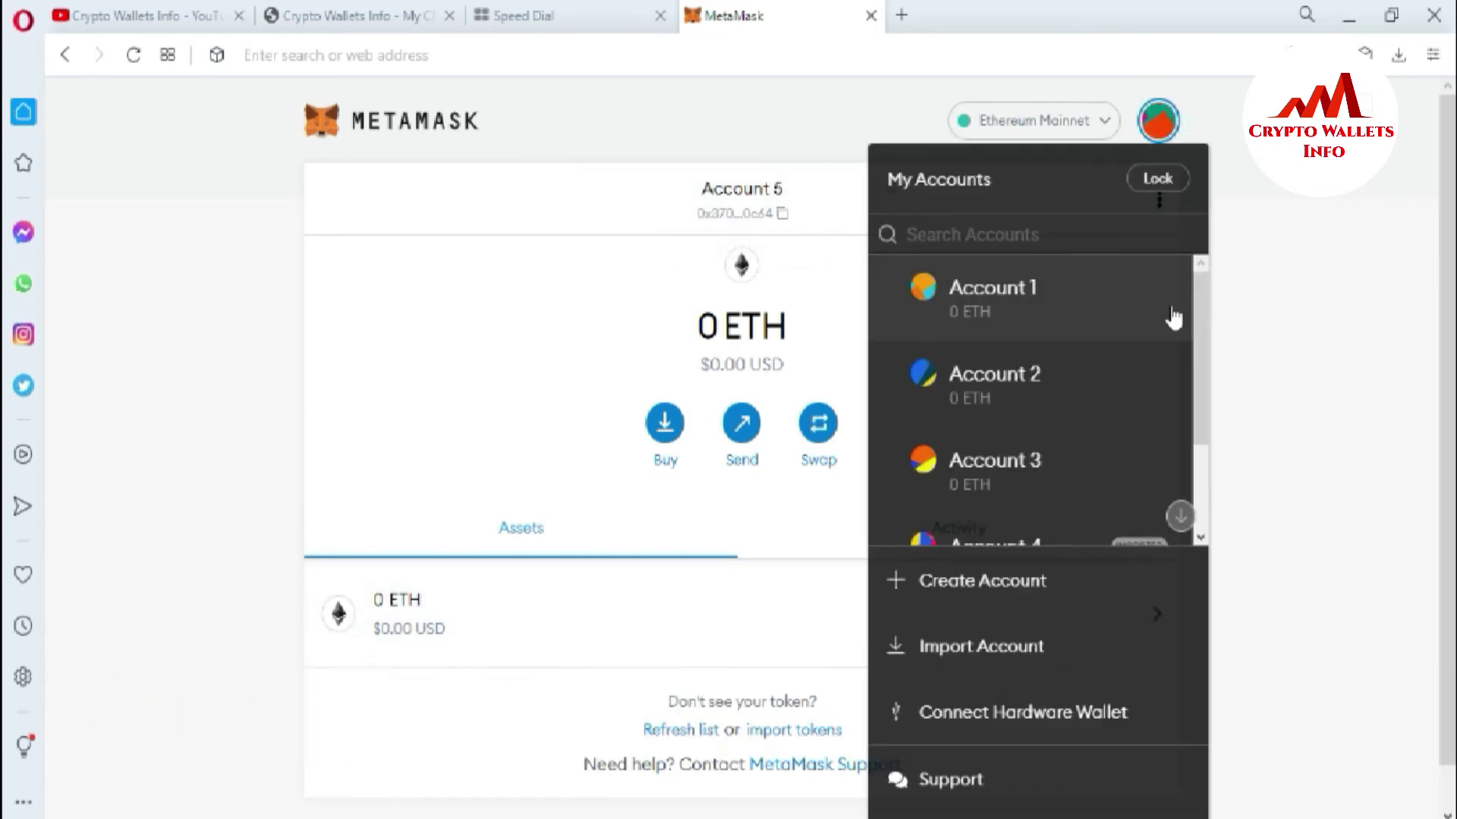
pyautogui.moveTo(1200, 321); pyautogui.dragTo(1199, 470)
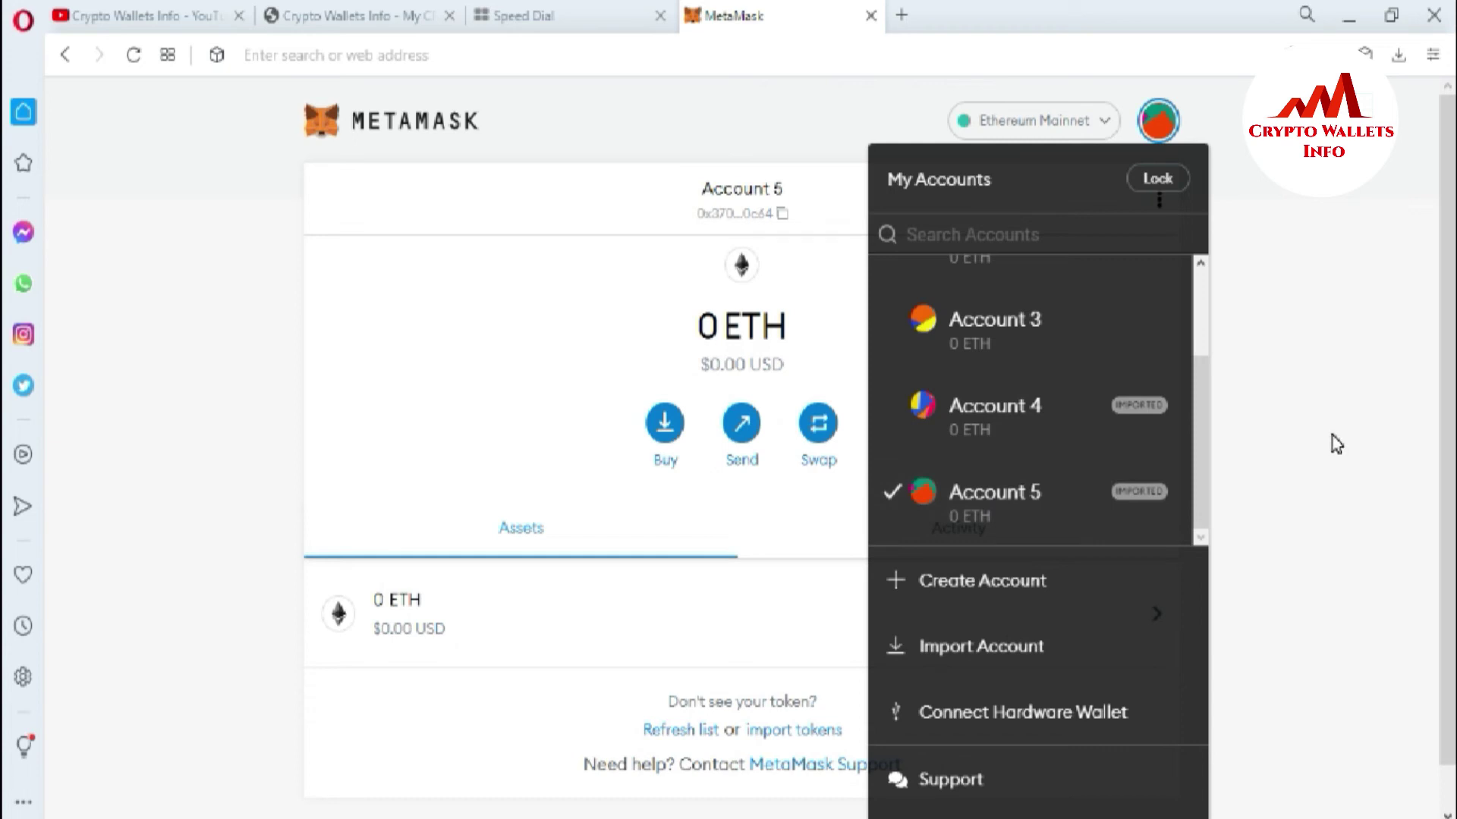
pyautogui.click(496, 307)
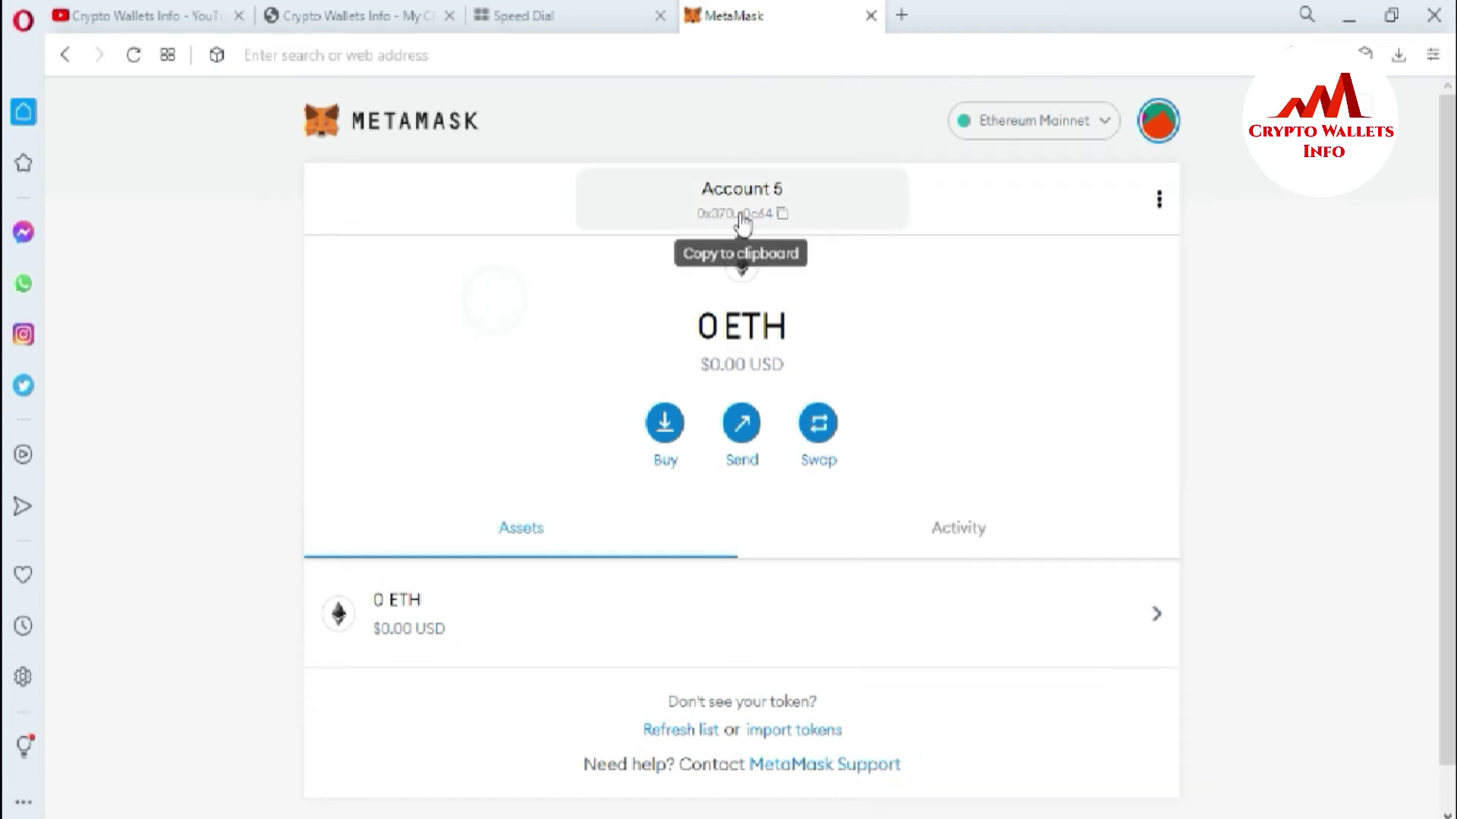
pyautogui.click(789, 217)
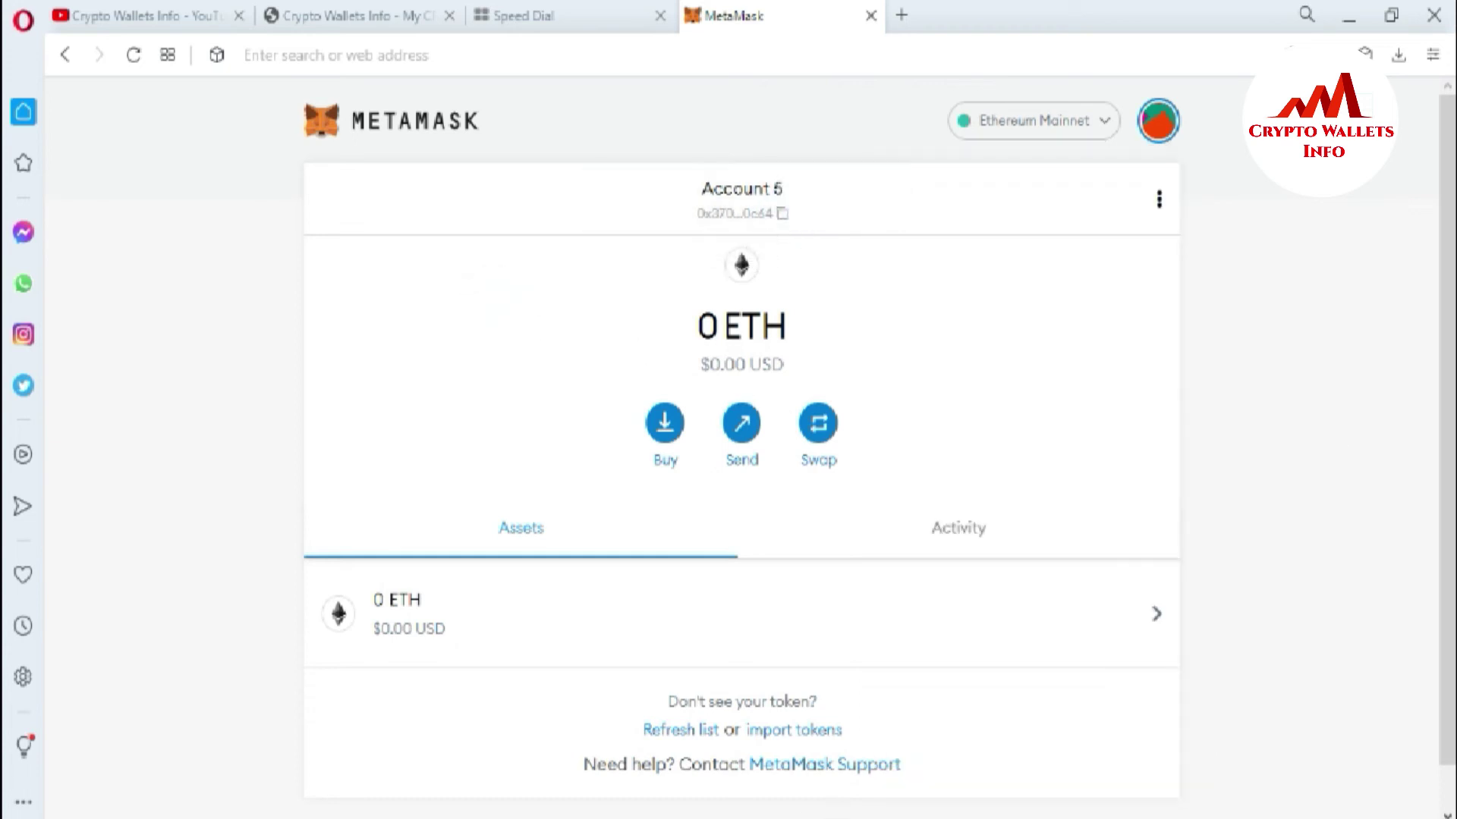
pyautogui.hotkey('alt', 'Tab')
# - Paste Account 5's address on a new line below the Account no 2 address in Notepad
pyautogui.click(434, 402)
pyautogui.press('Return')
pyautogui.press('Return')
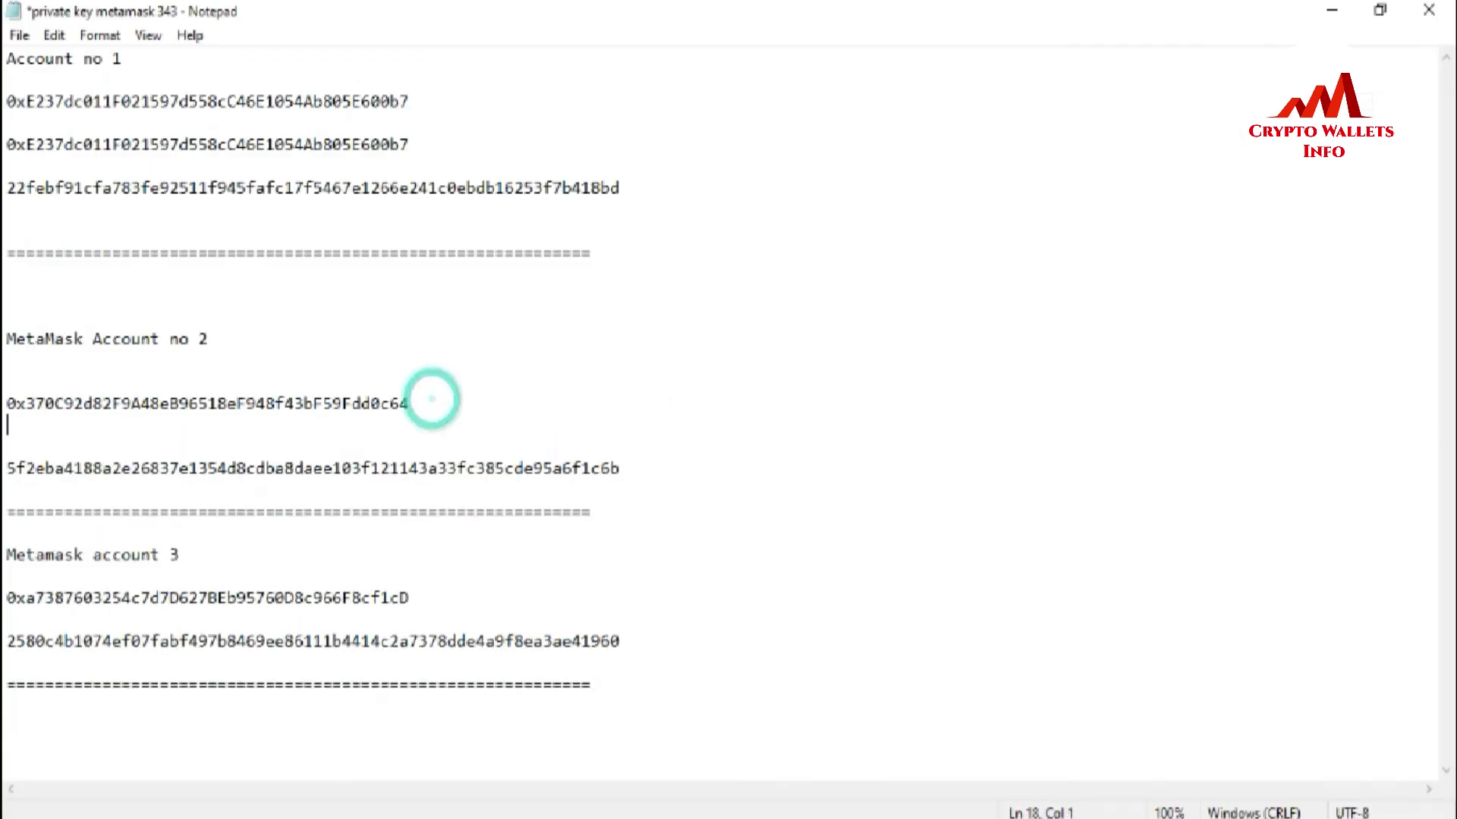
pyautogui.hotkey('ctrl', 'v')
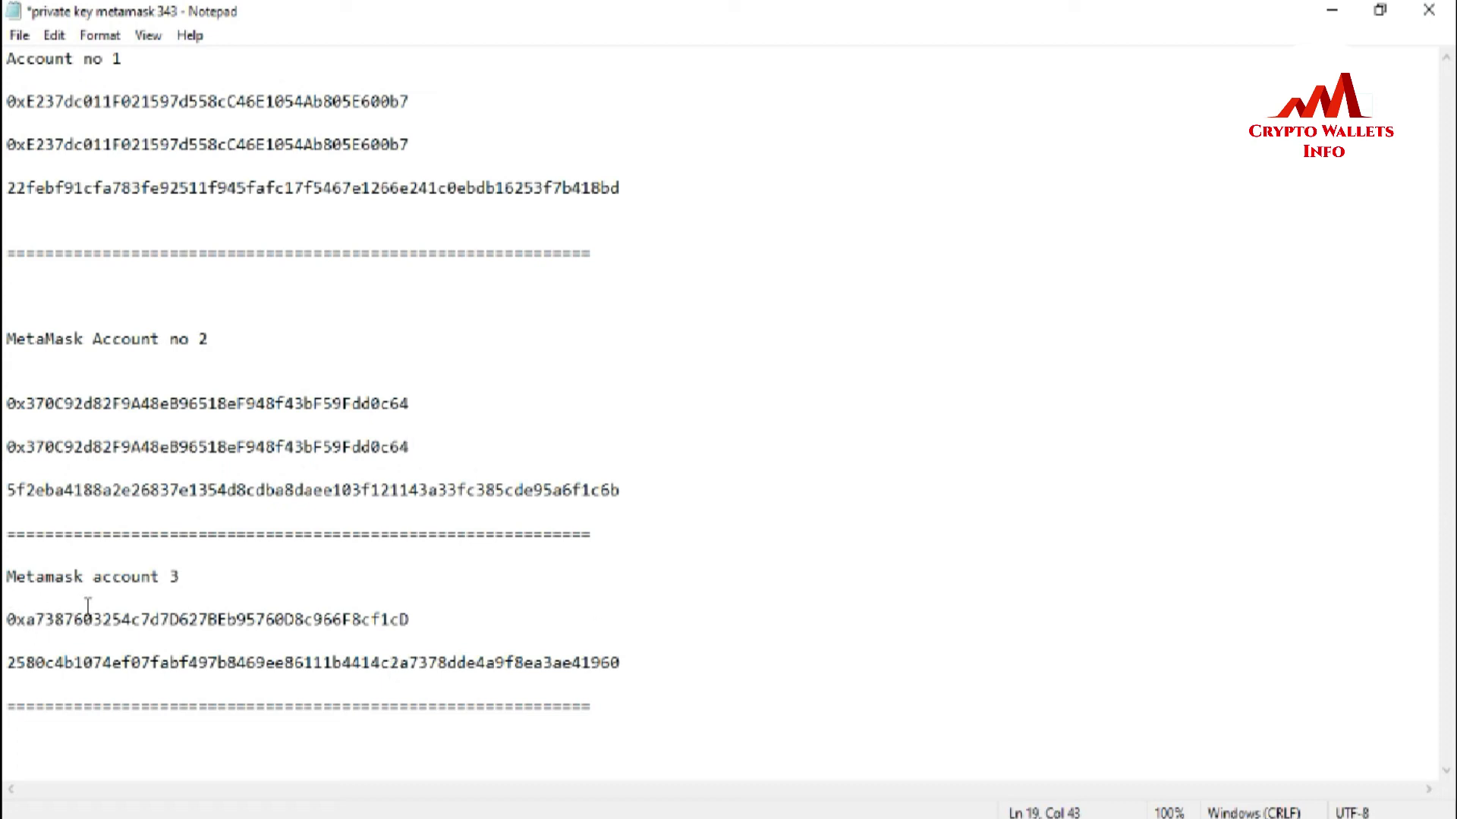
# - Select the Metamask account 3 private key line in Notepad
pyautogui.click(12, 620)
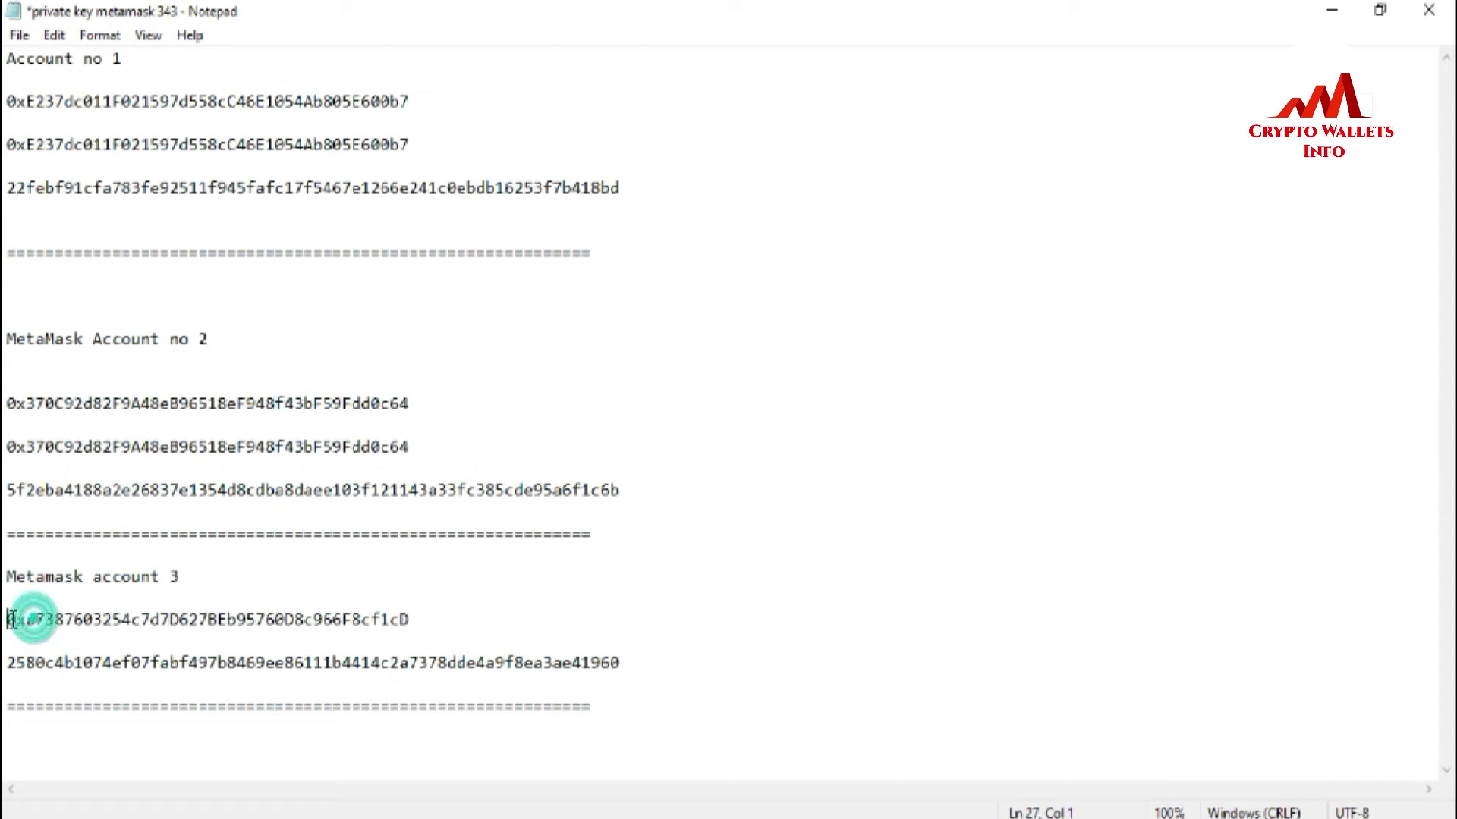
pyautogui.click(13, 663)
pyautogui.keyDown('shift'); pyautogui.click(666, 676); pyautogui.keyUp('shift')
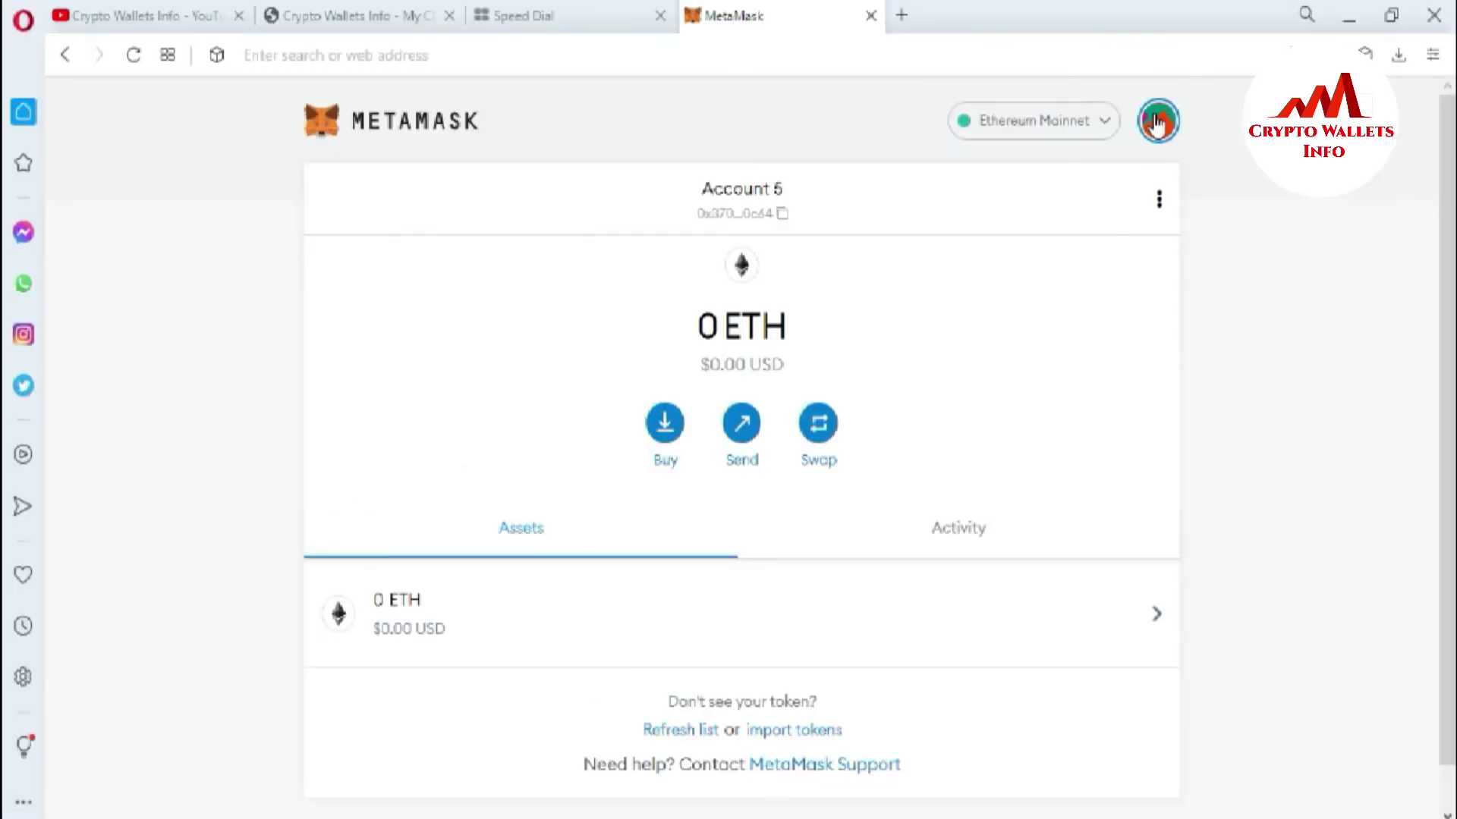
# - Import a new MetaMask account from the copied account 3 private key, creating Account 6
pyautogui.click(1157, 123)
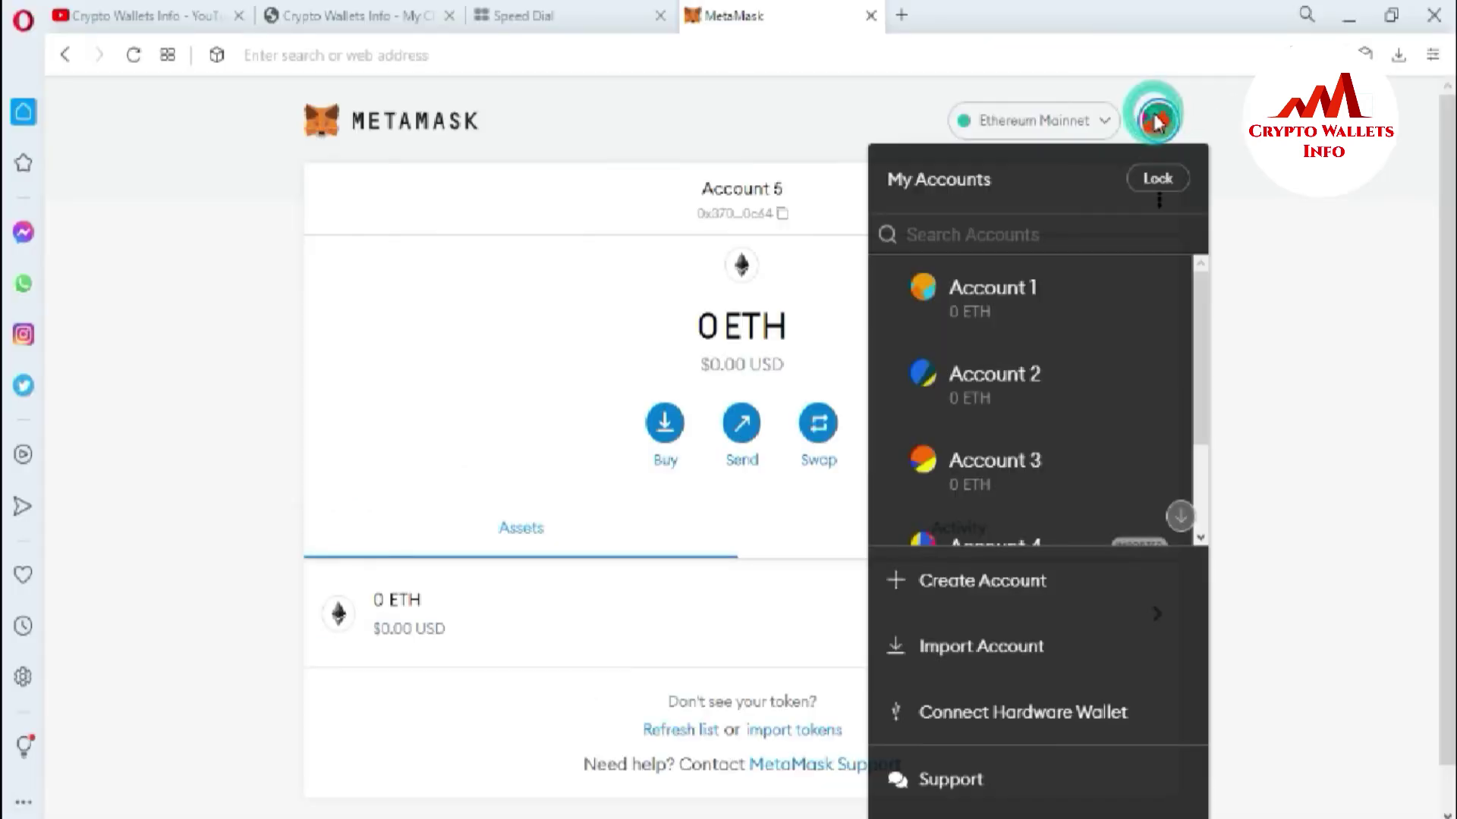
pyautogui.click(968, 658)
pyautogui.click(695, 545)
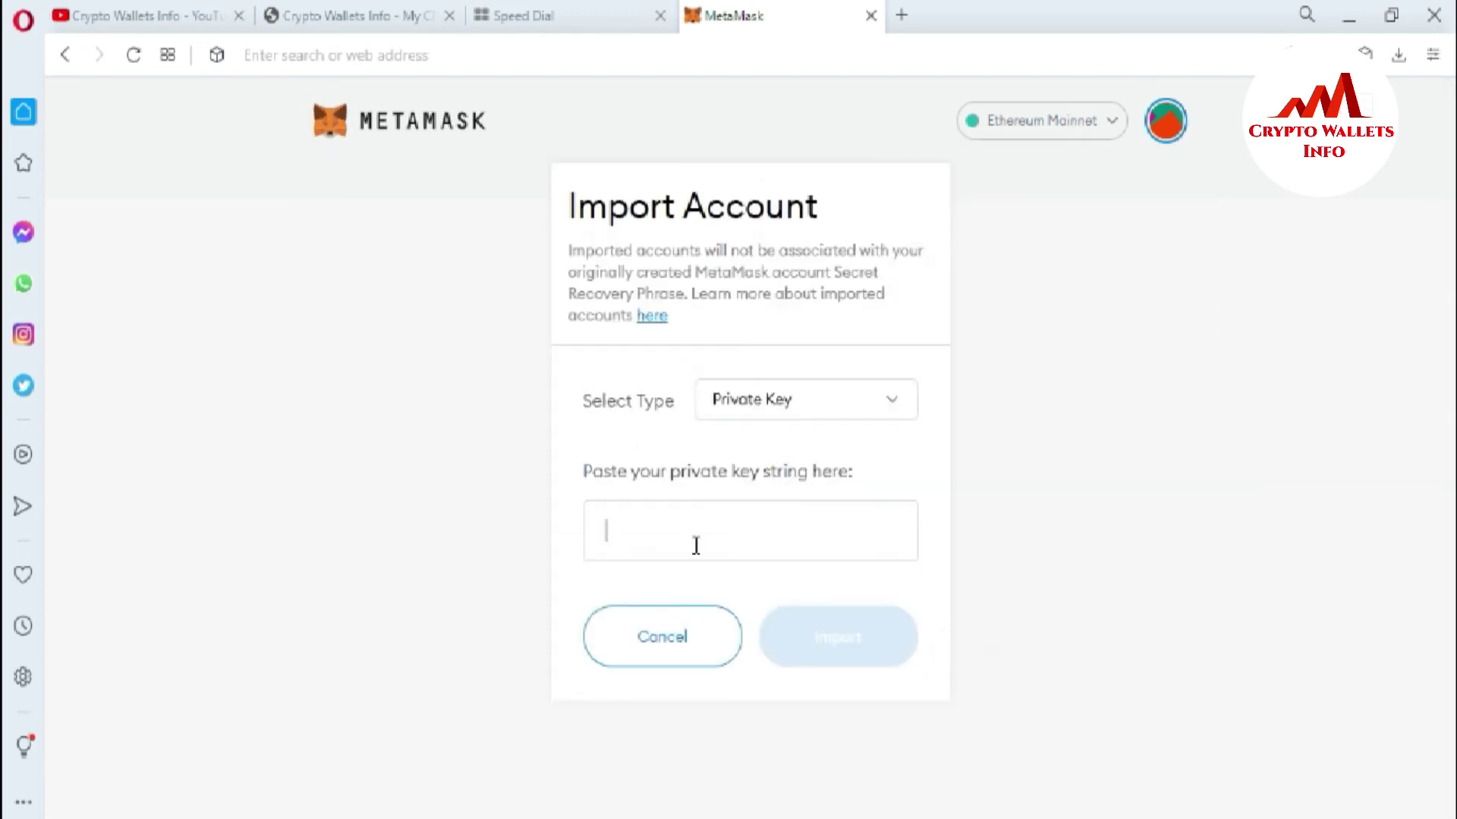
pyautogui.hotkey('ctrl', 'v')
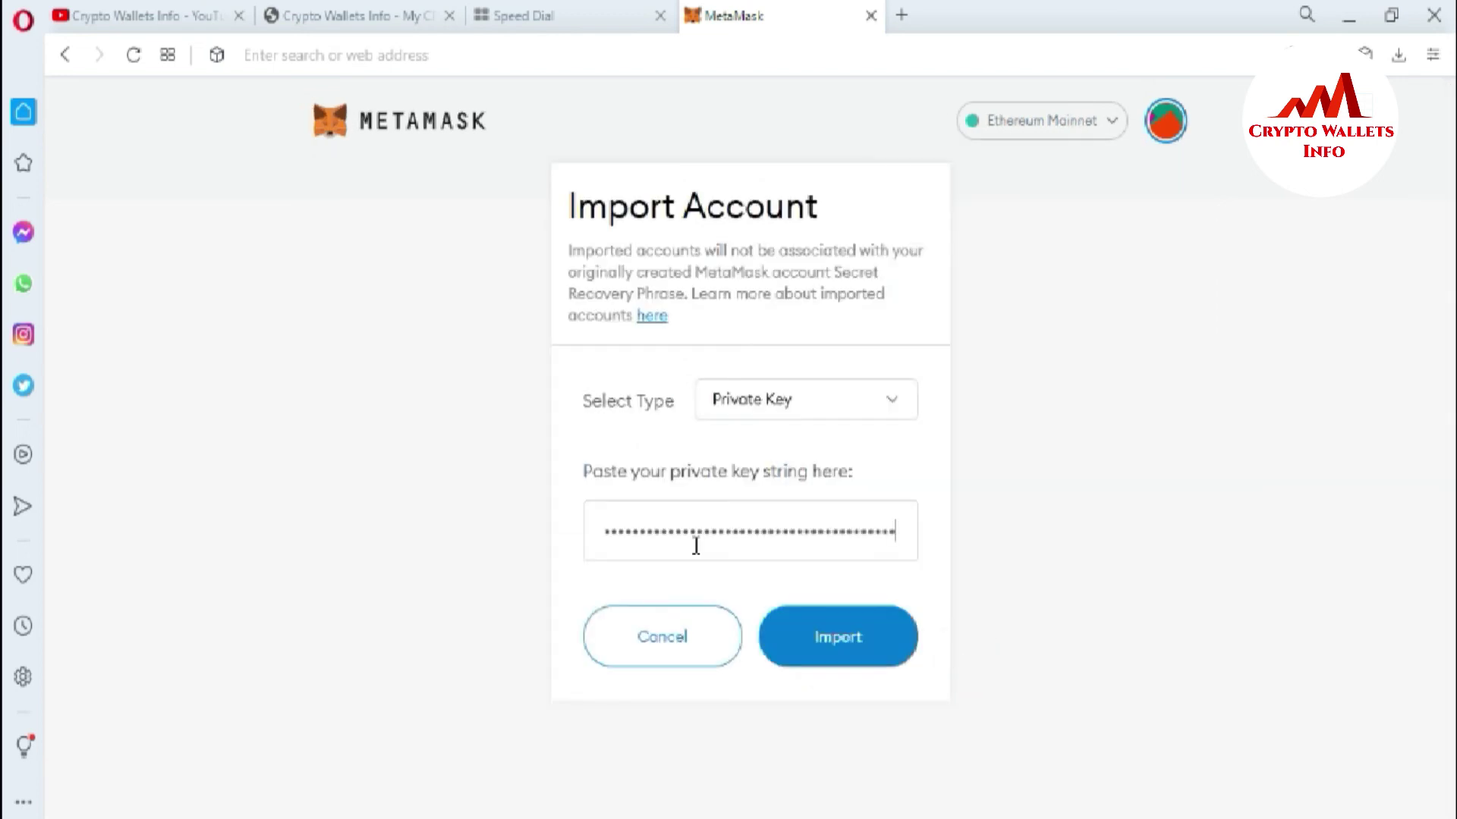
pyautogui.click(832, 640)
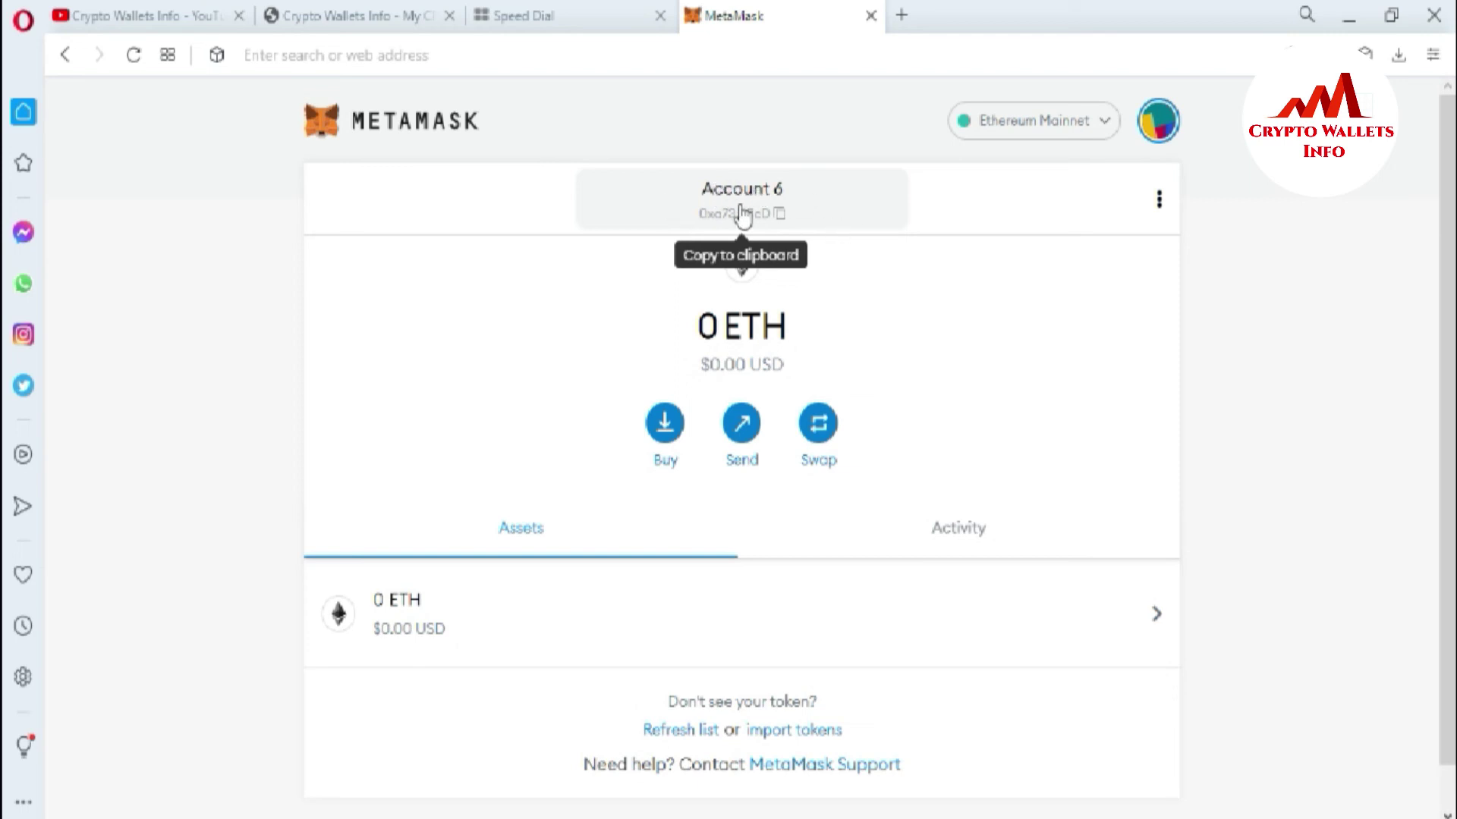
# - Check that Accounts 4–6 are listed as imported, keep Account 6 active, and copy its address
pyautogui.click(1158, 122)
pyautogui.moveTo(1200, 316)
pyautogui.mouseDown()
pyautogui.moveTo(1197, 448)
pyautogui.moveTo(1208, 307)
pyautogui.mouseUp()
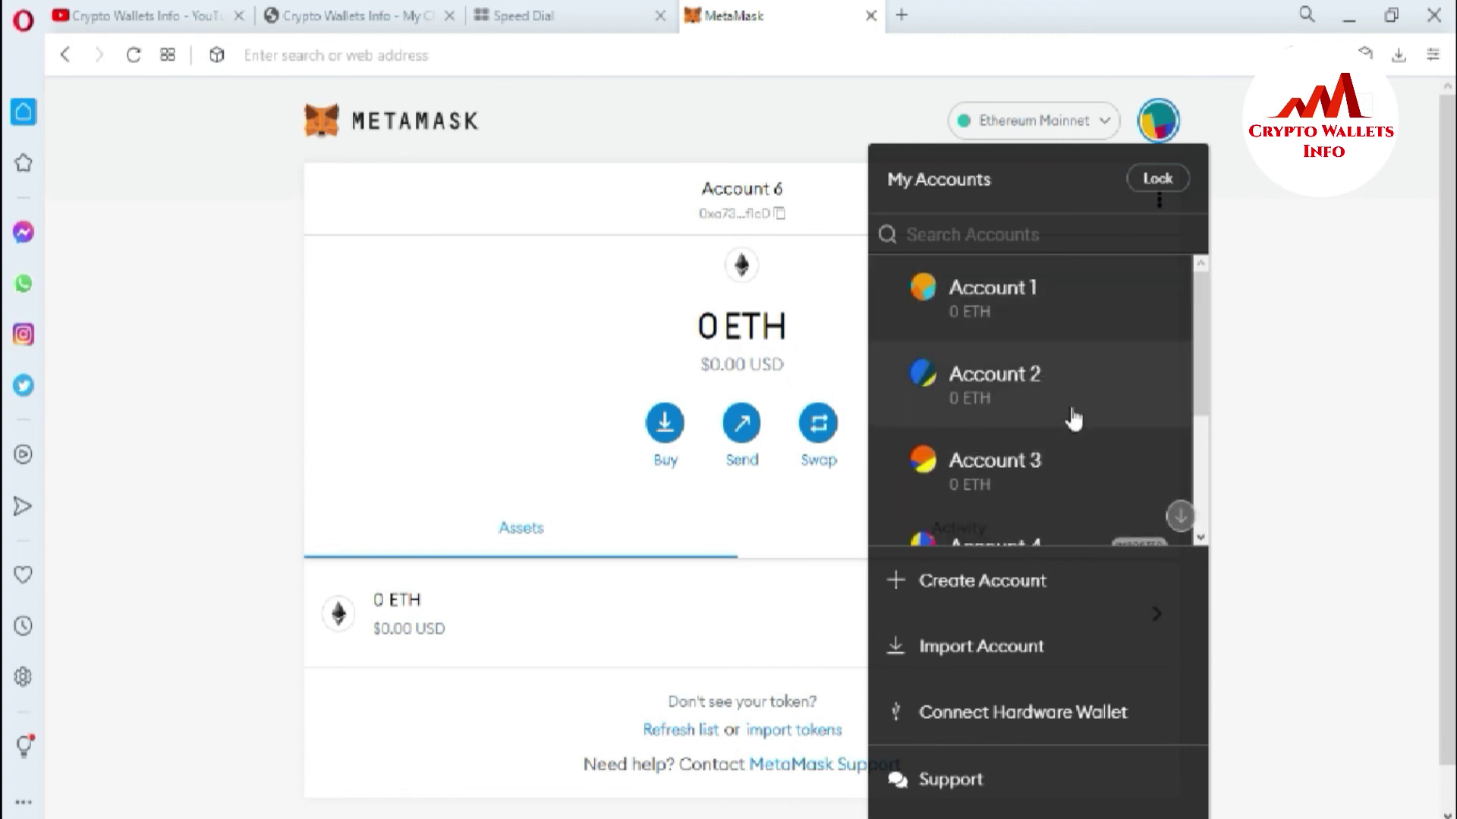
pyautogui.click(1198, 342)
pyautogui.moveTo(1200, 385); pyautogui.dragTo(1193, 498)
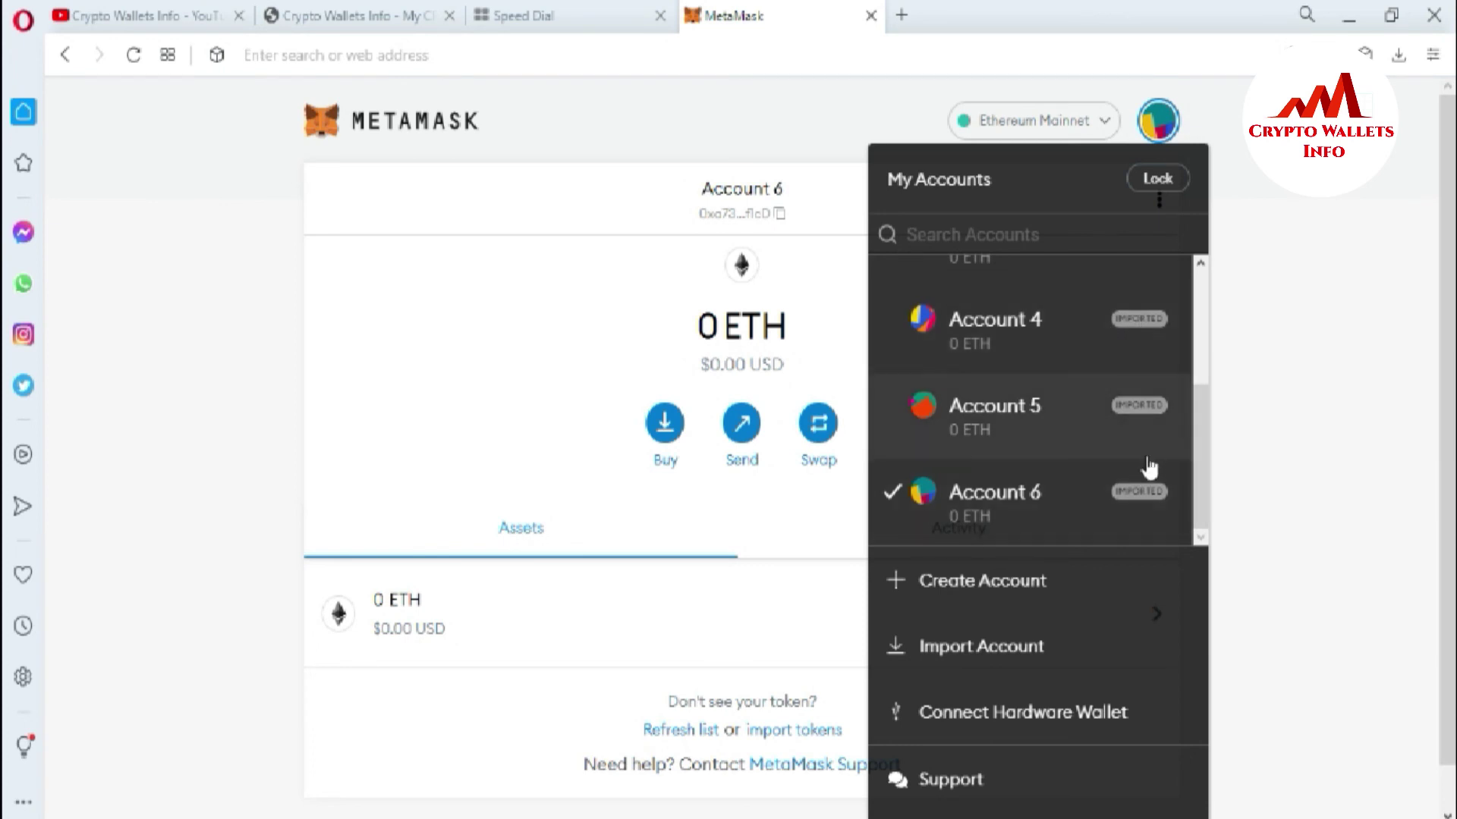
pyautogui.click(1070, 486)
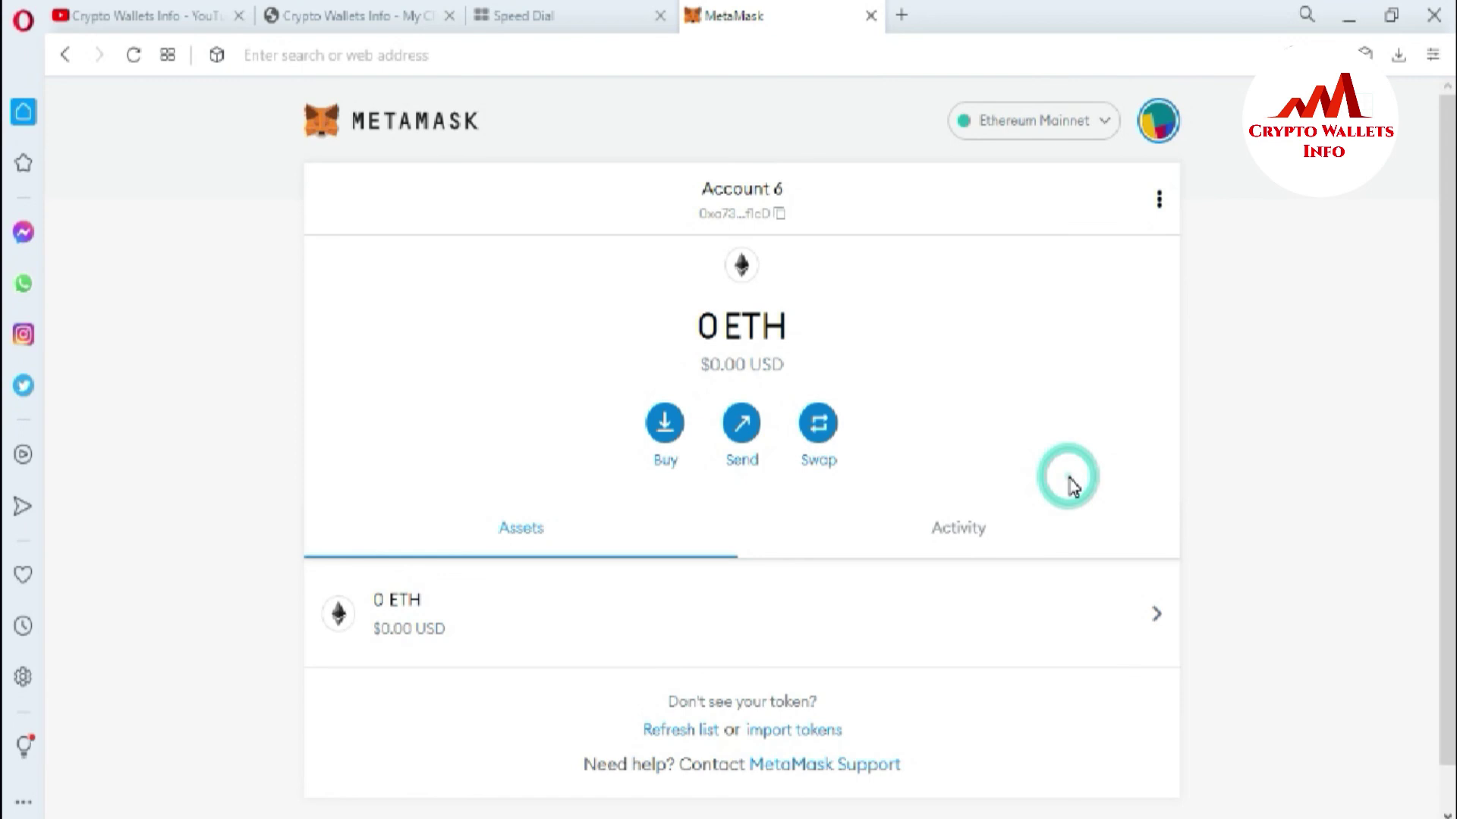
pyautogui.click(780, 215)
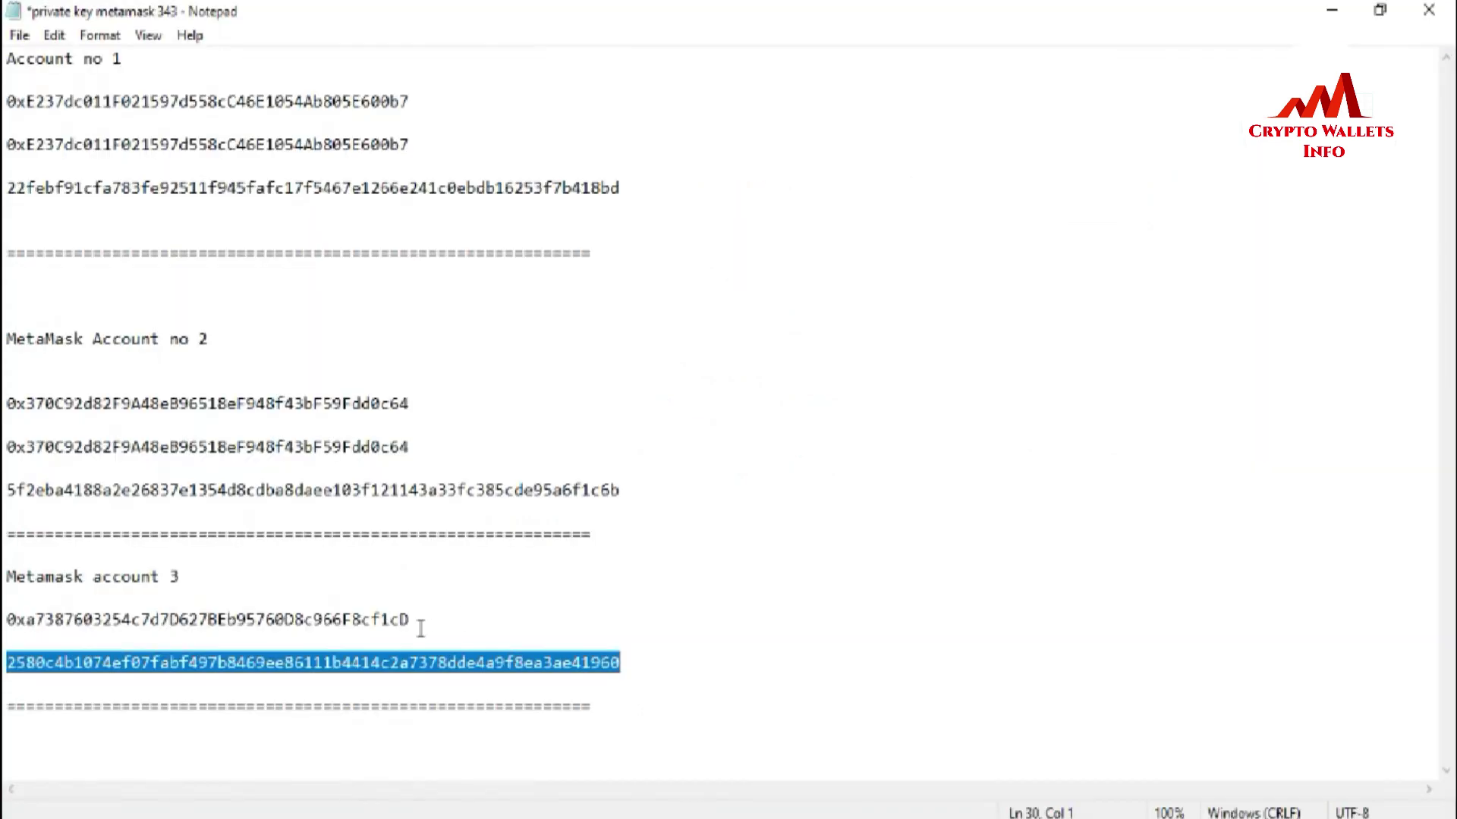
# - Paste Account 6's address below the Metamask account 3 address, then minimize Notepad
pyautogui.click(417, 618)
pyautogui.press('Return')
pyautogui.press('Return')
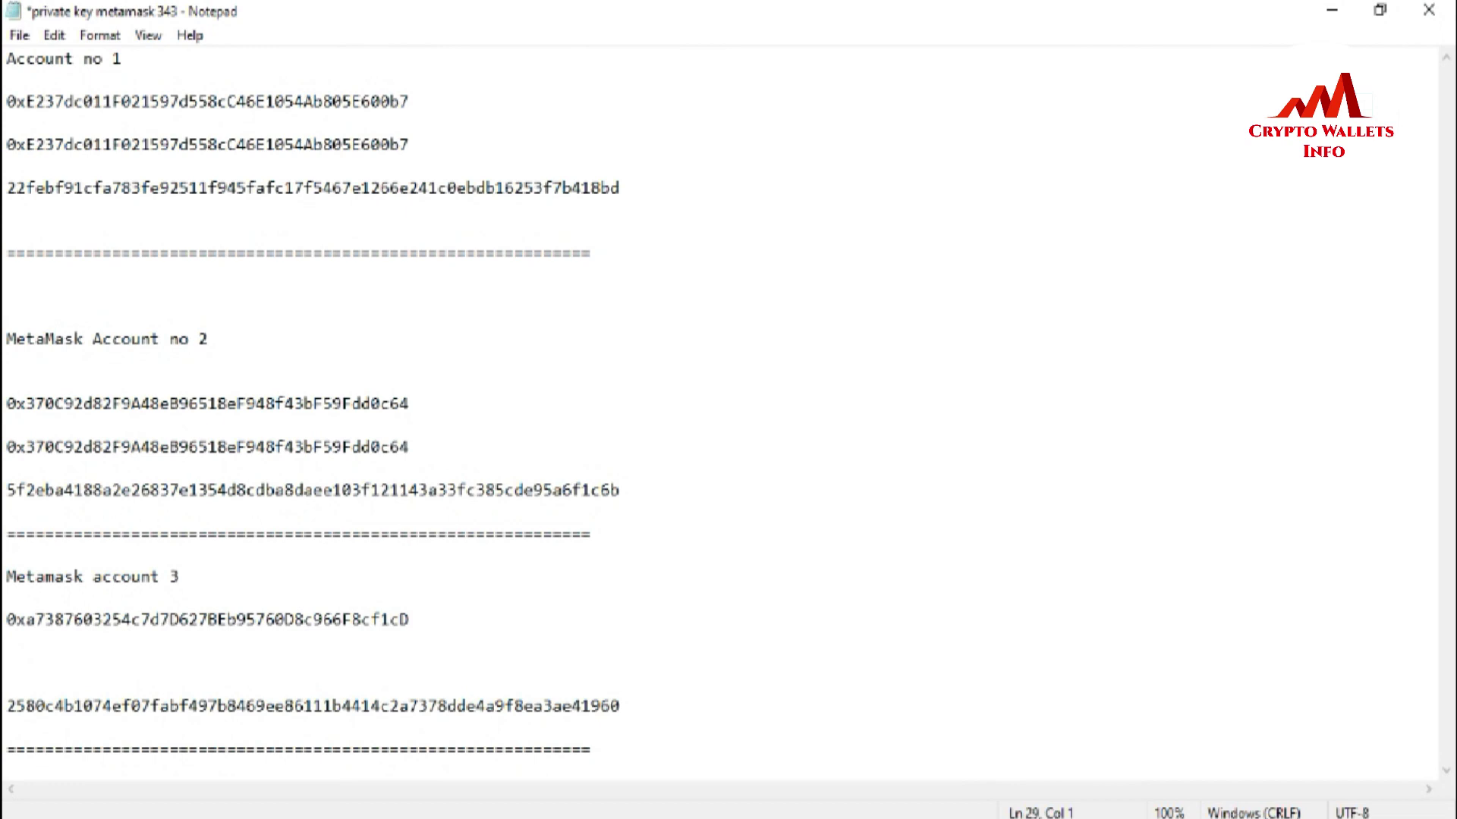
pyautogui.hotkey('ctrl', 'v')
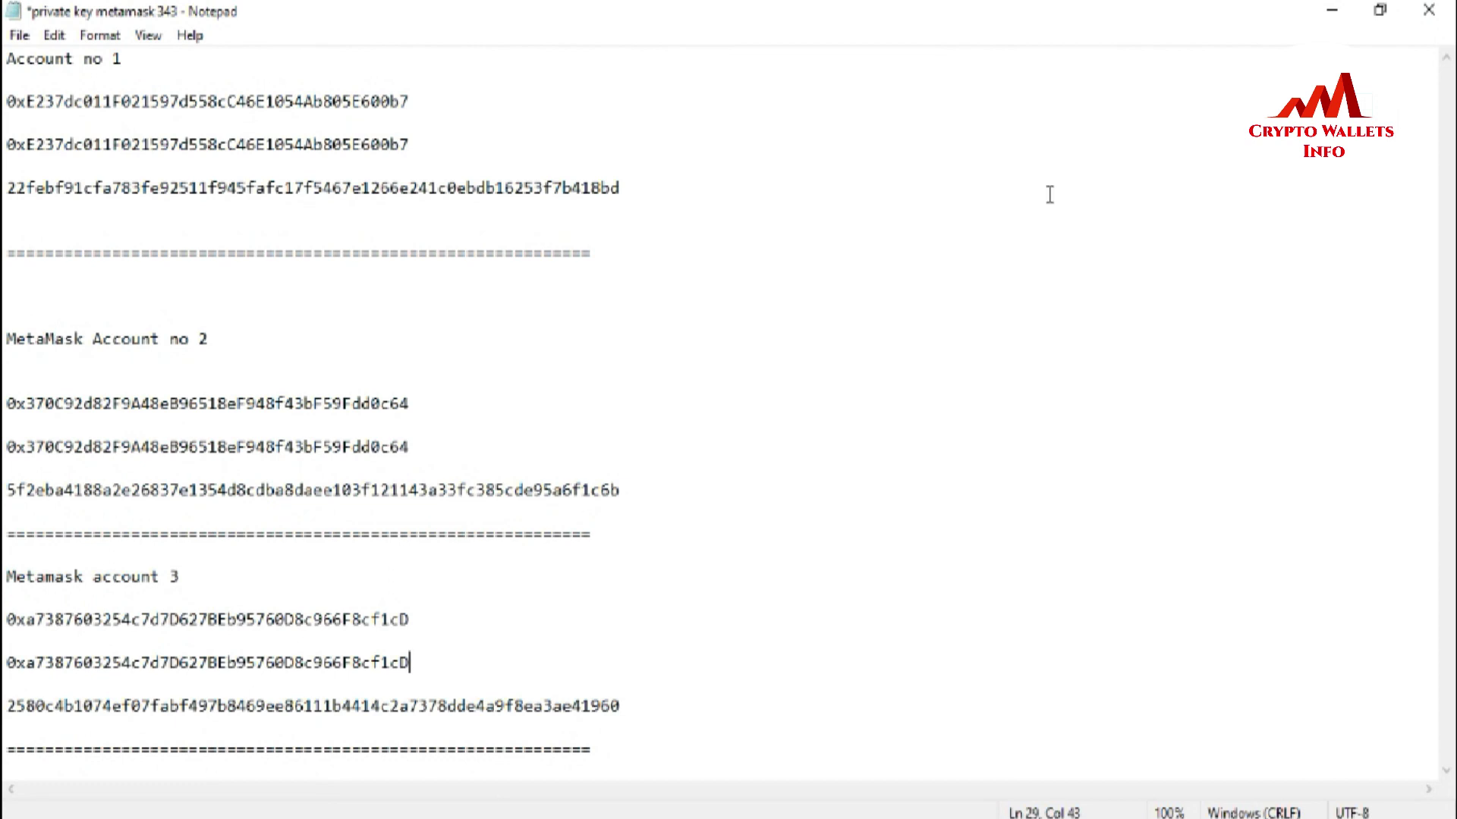
pyautogui.click(1332, 10)
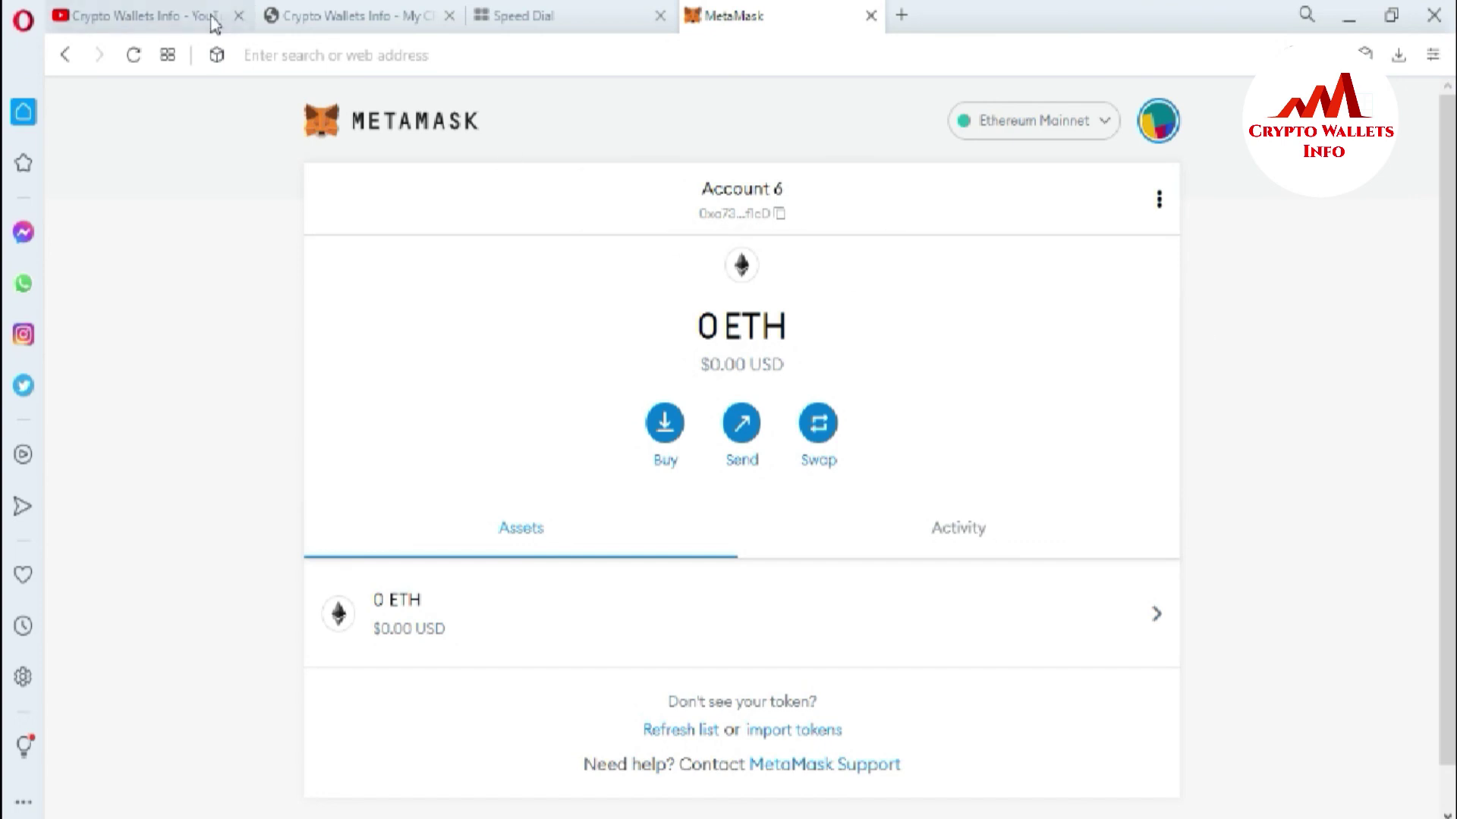
# - Select the Crypto Wallets Info title on its YouTube channel, then switch to the cryptowalletsinfo.com tab
pyautogui.click(132, 17)
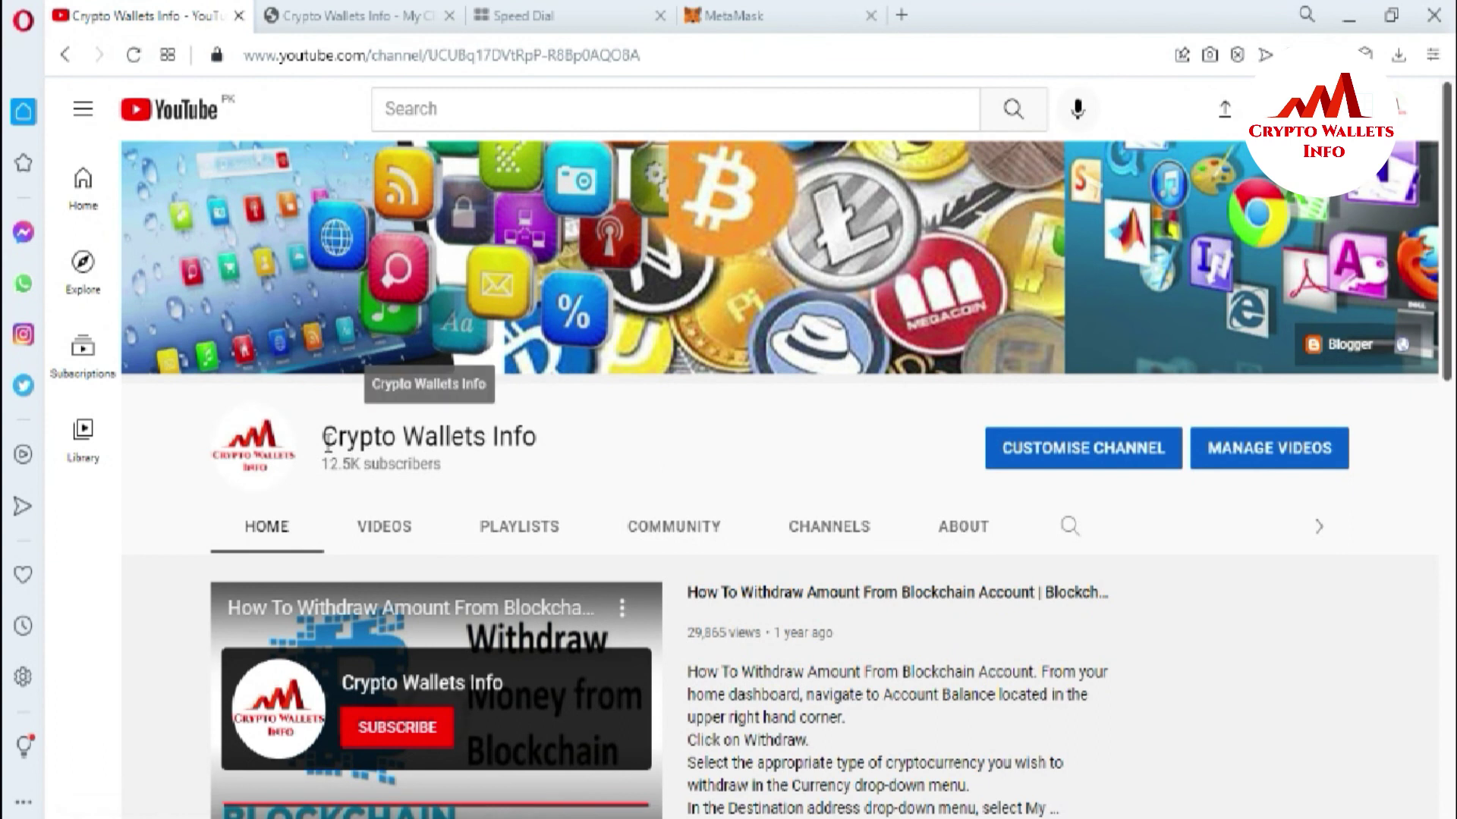
pyautogui.moveTo(318, 436); pyautogui.dragTo(553, 458)
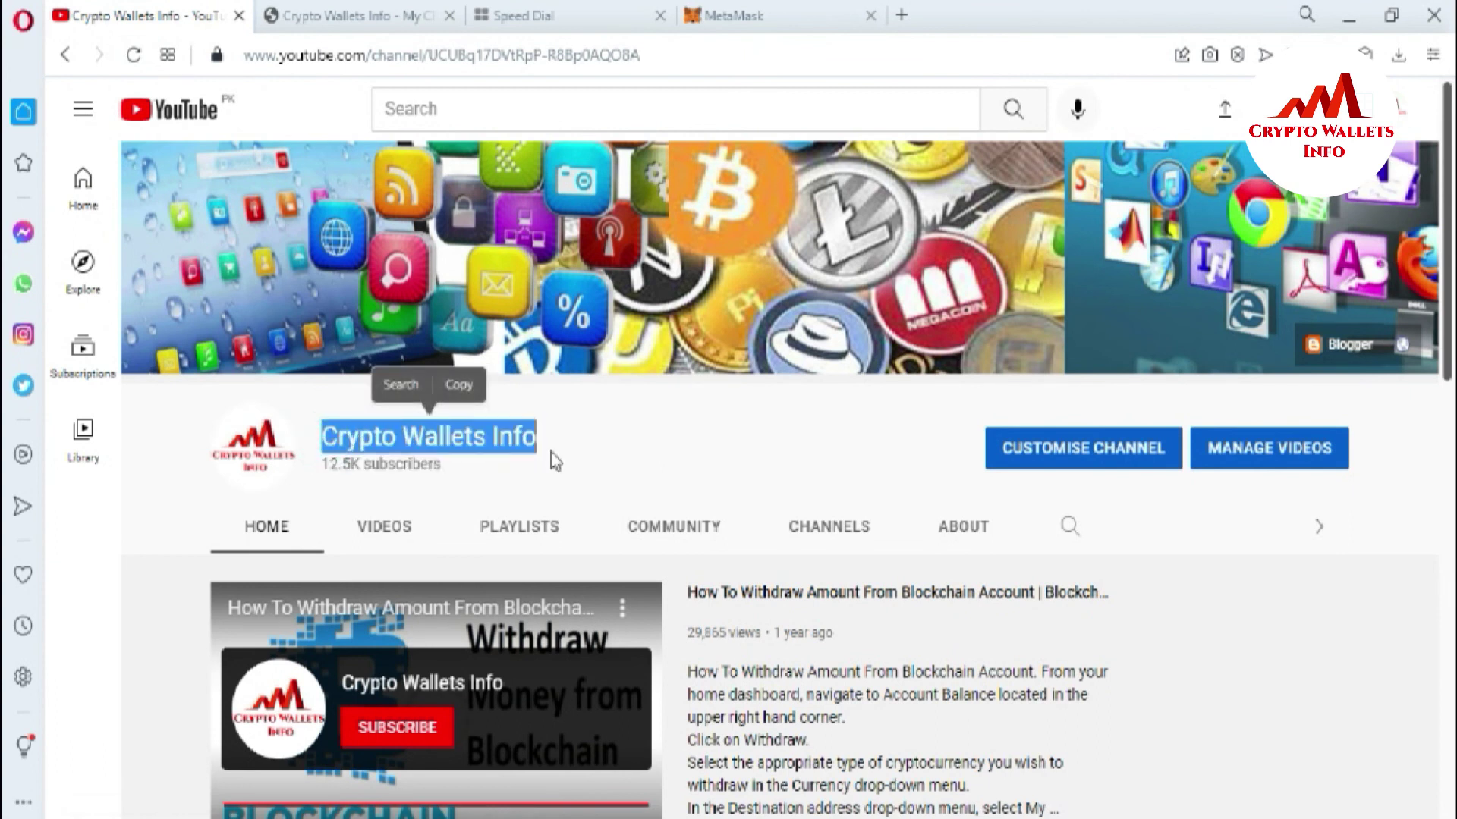
pyautogui.click(346, 14)
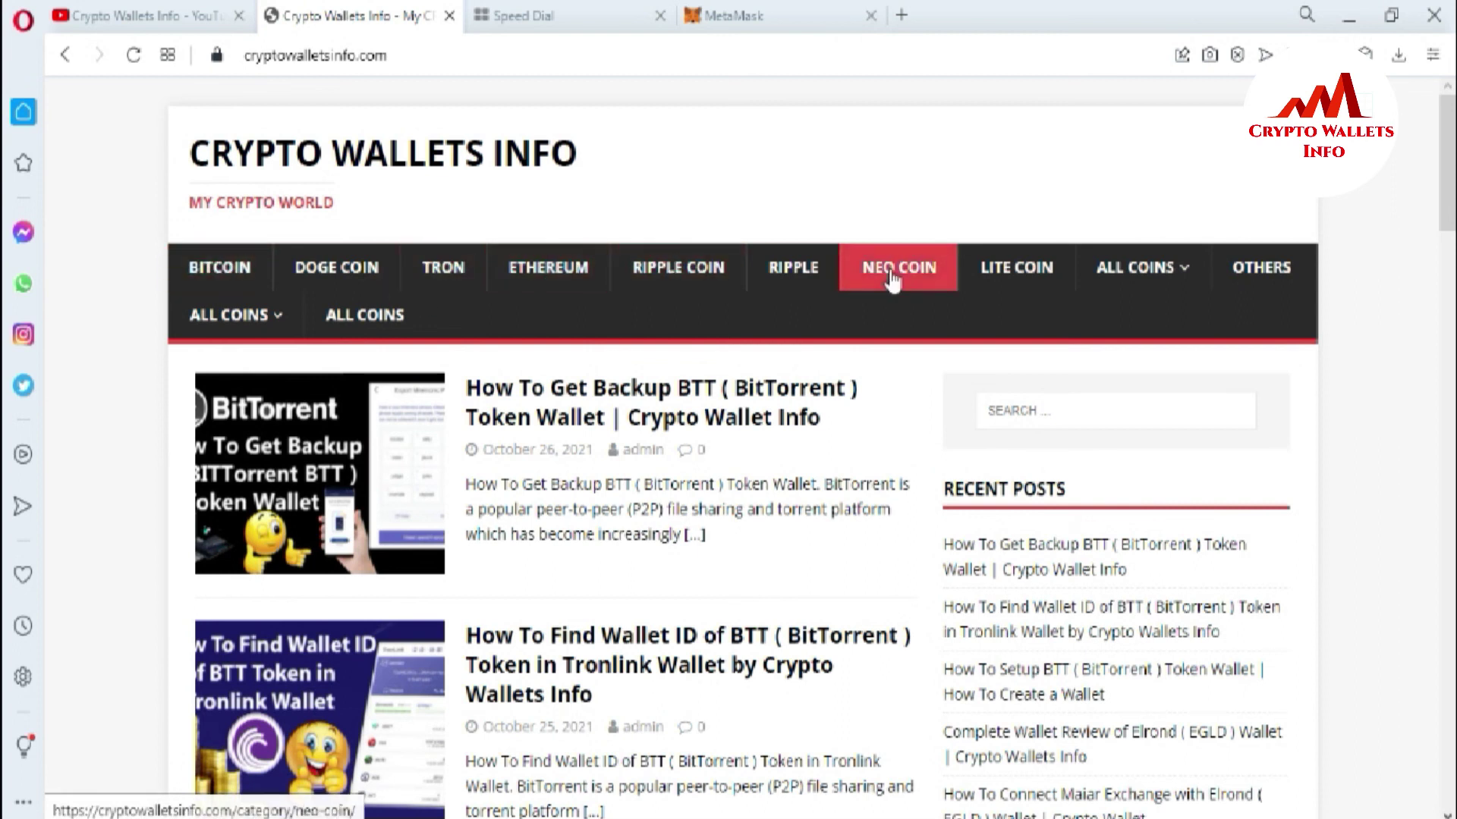
# - Open the DIGIBYTE category under ALL COINS and close the full-page ad
pyautogui.moveTo(1165, 275)
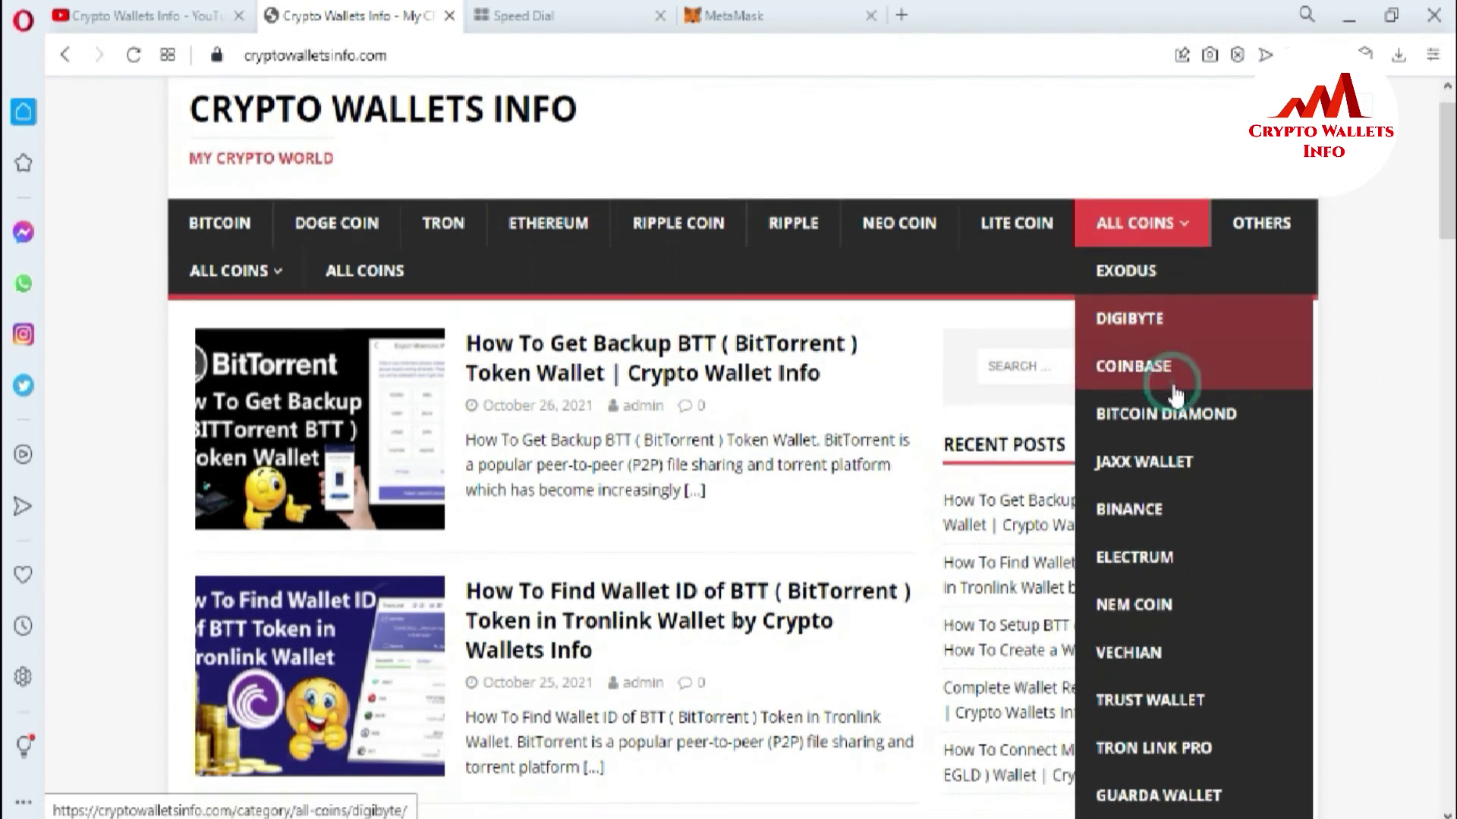
pyautogui.click(1165, 376)
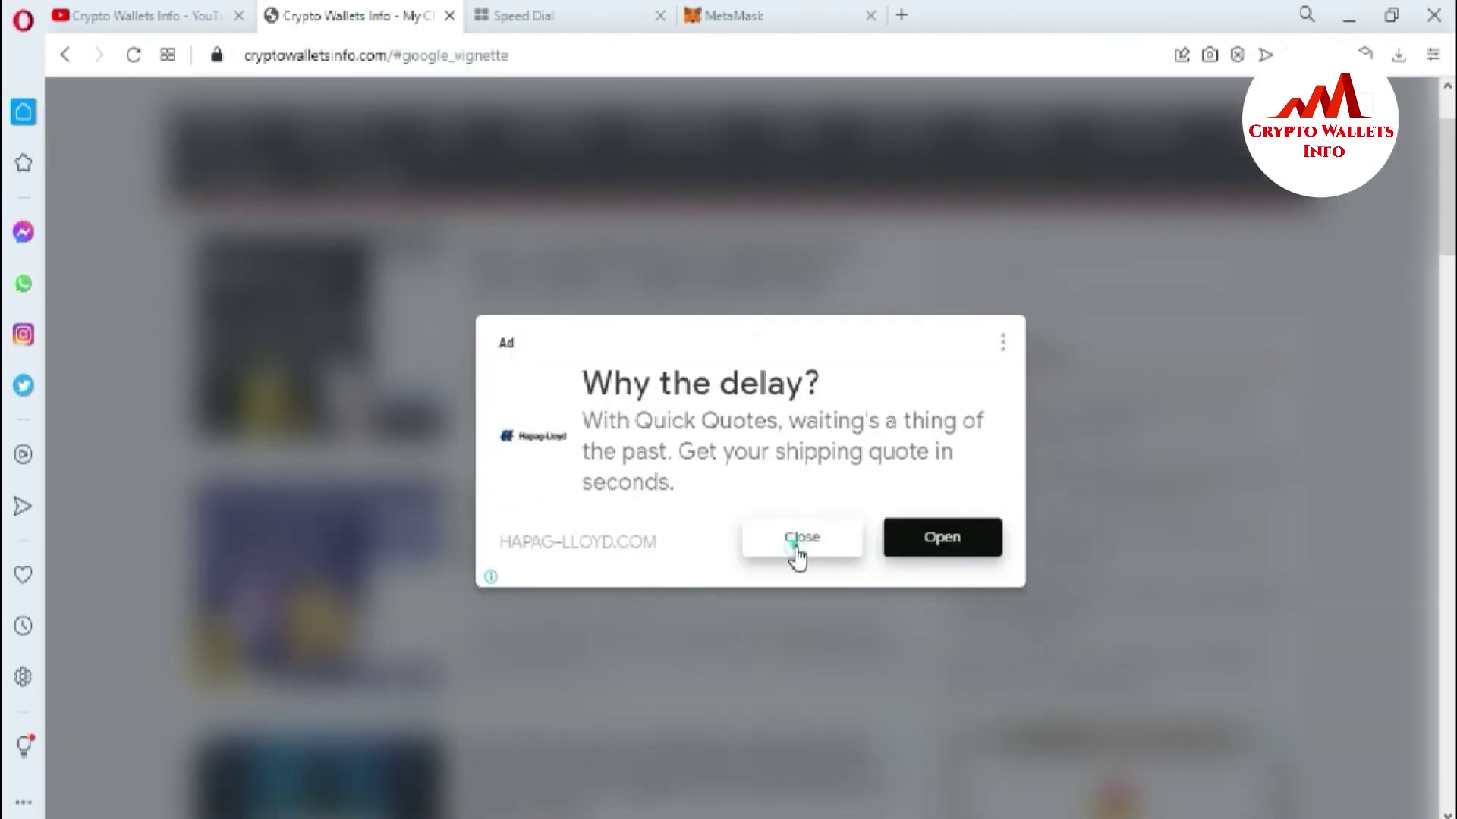
pyautogui.click(798, 549)
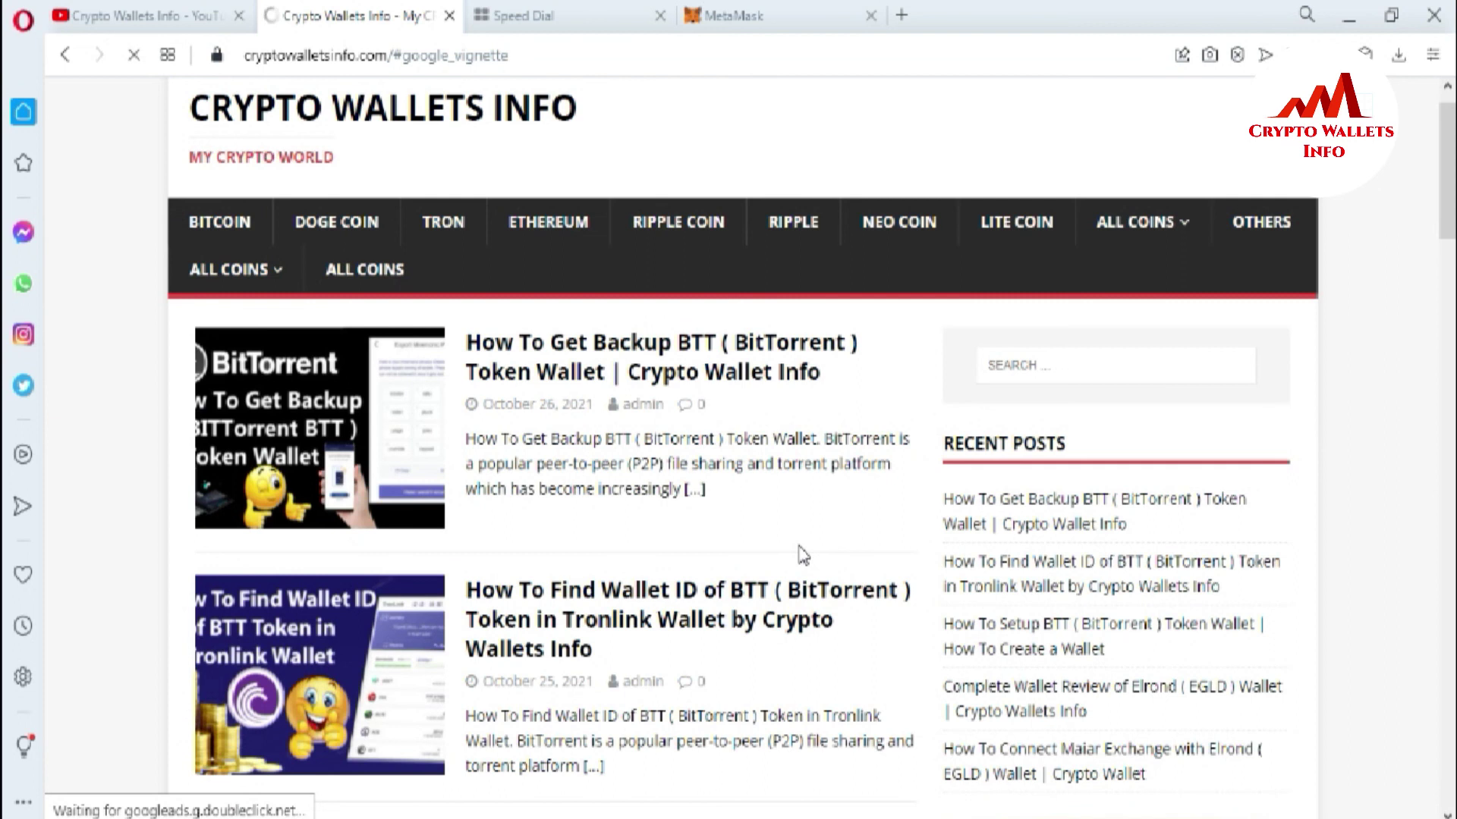